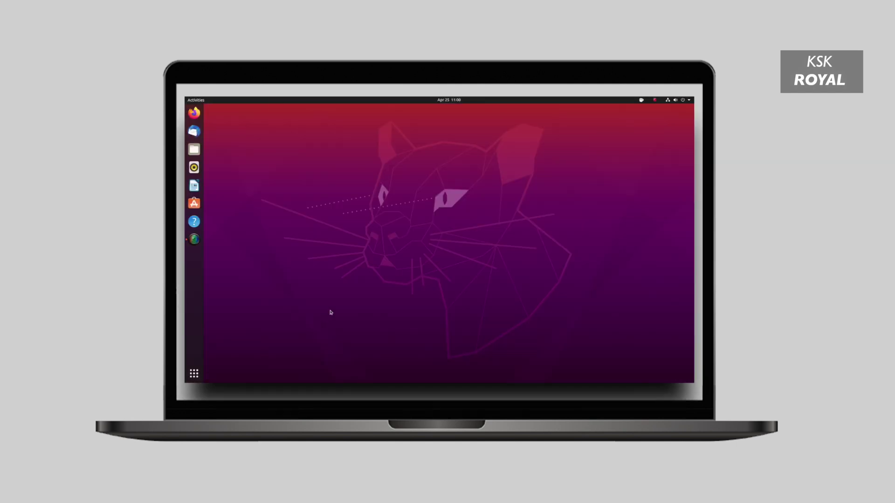
# Step: Search 'set' to launch Settings and show the About page with memory, processor and OS details
pyautogui.press('super')
pyautogui.write('set')
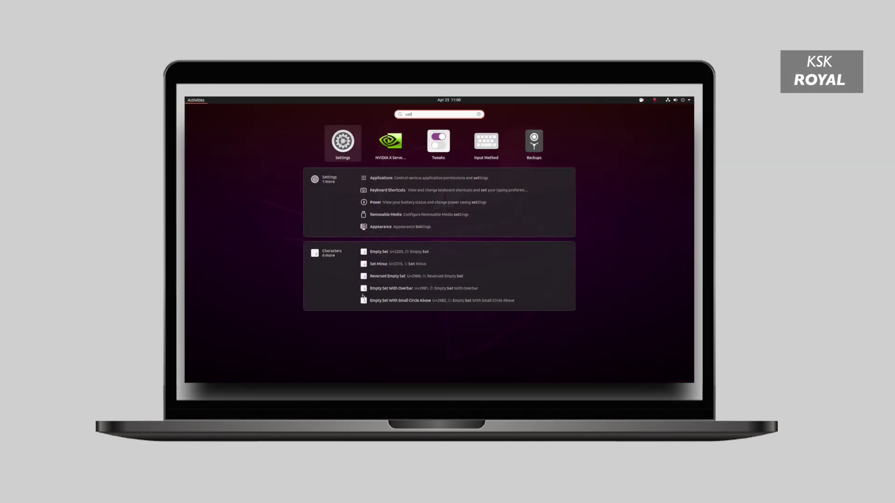
pyautogui.click(350, 143)
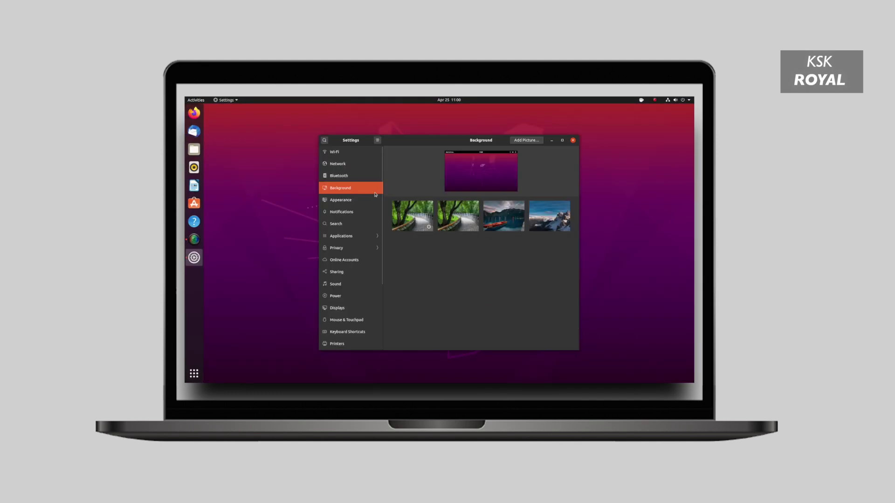
pyautogui.scroll(-5, 374, 211)
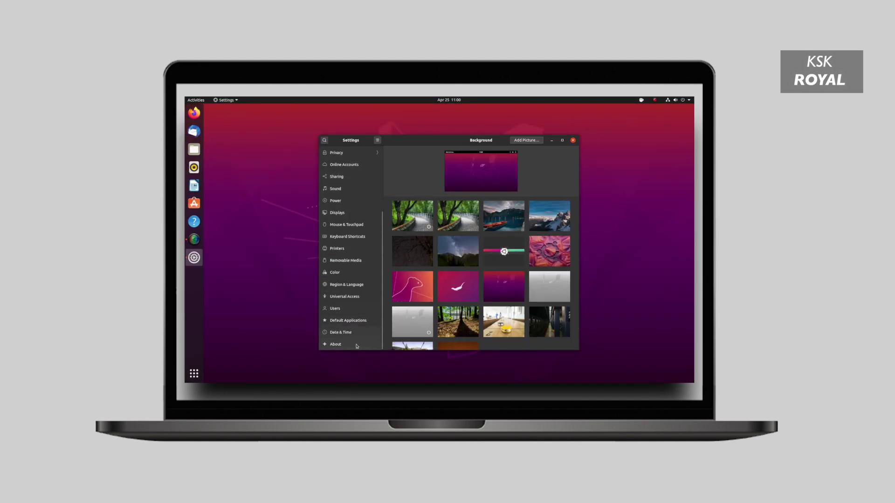
pyautogui.click(356, 346)
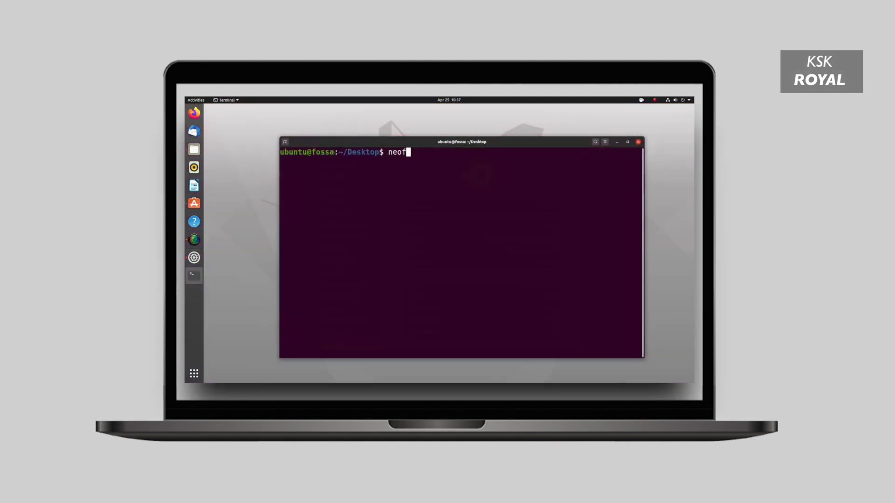
# Step: Run neofetch, highlight the kernel version 5.4.0-26-generic, and minimise the terminal
pyautogui.write('etch')
pyautogui.press('Return')
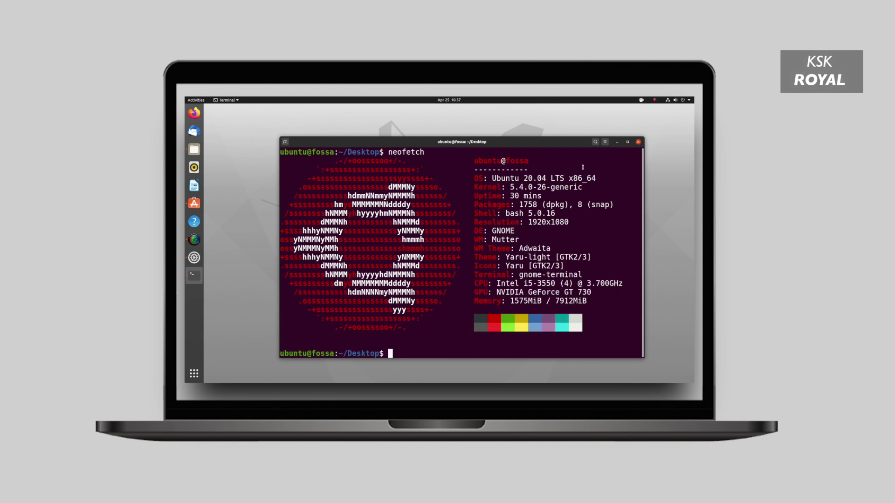
pyautogui.moveTo(510, 187); pyautogui.dragTo(583, 187)
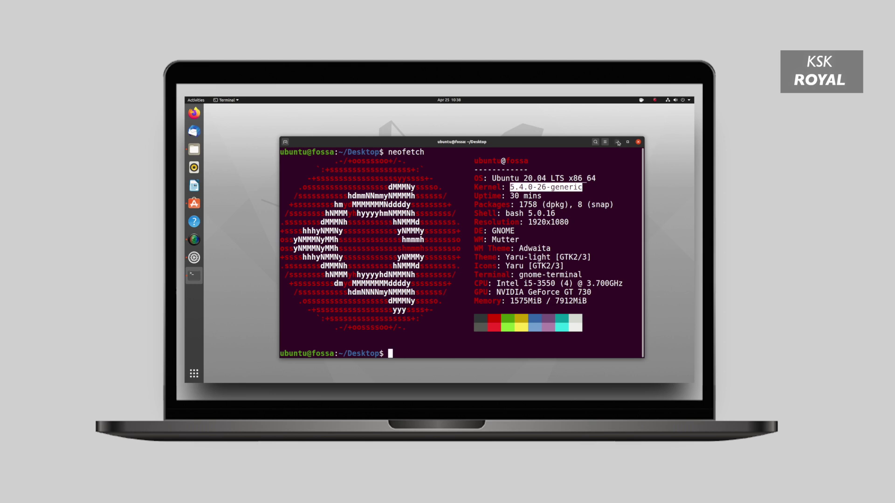
pyautogui.click(618, 142)
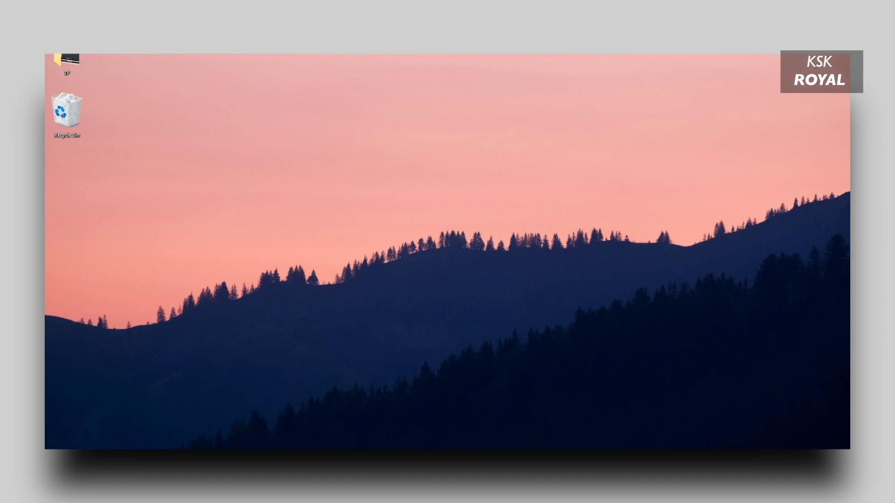
# Step: Run msinfo32 from the Win+X Run dialog to open System Information
pyautogui.press('super+x')
pyautogui.click(337, 354)
pyautogui.press('super+x')
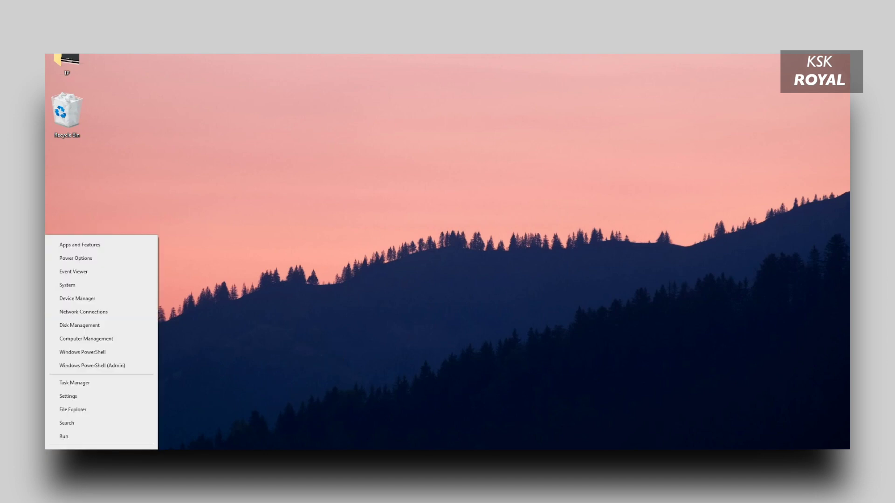
pyautogui.click(76, 434)
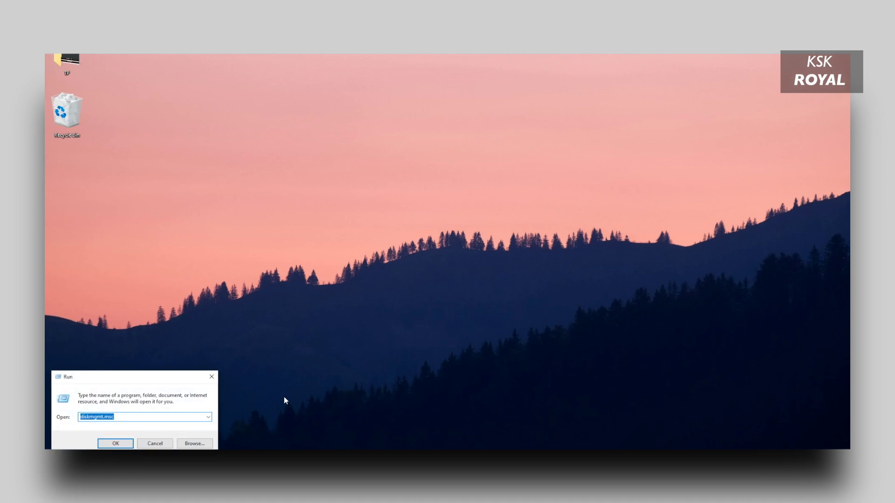
pyautogui.write('msinfo3')
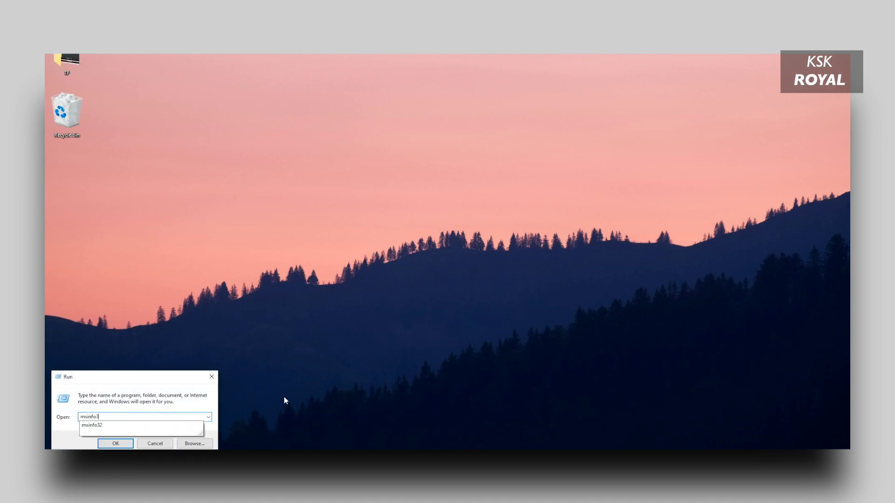
pyautogui.write('2')
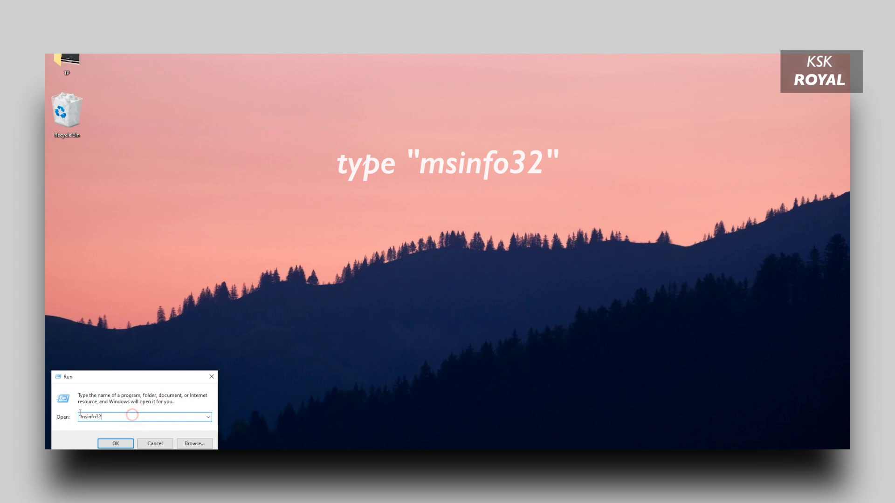
pyautogui.moveTo(133, 417); pyautogui.dragTo(78, 417)
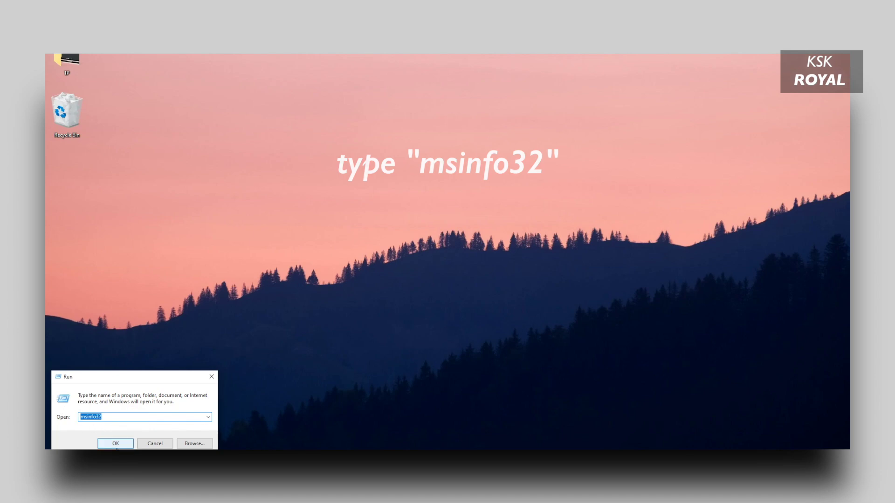
pyautogui.click(113, 443)
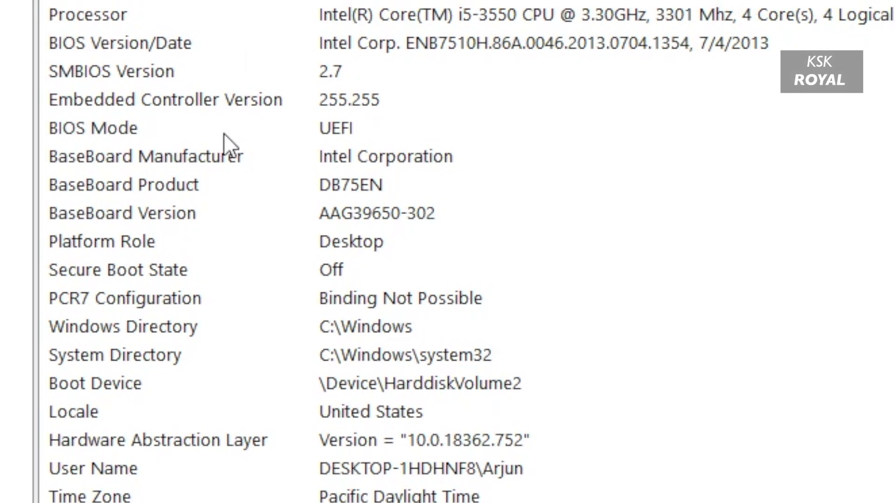
# Step: Check the BIOS Mode row in System Summary, which reads UEFI
pyautogui.click(224, 134)
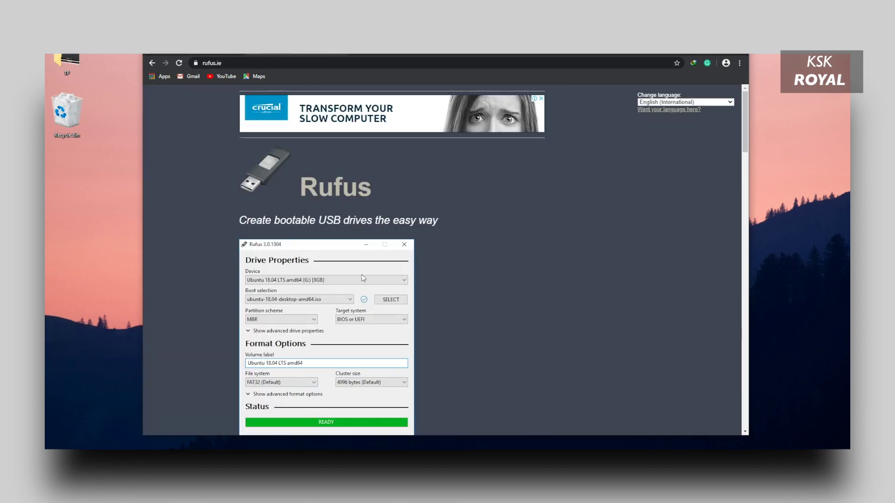
# Step: Scroll to the Download section on rufus.ie and download Rufus 3.10
pyautogui.scroll(-9, 363, 278)
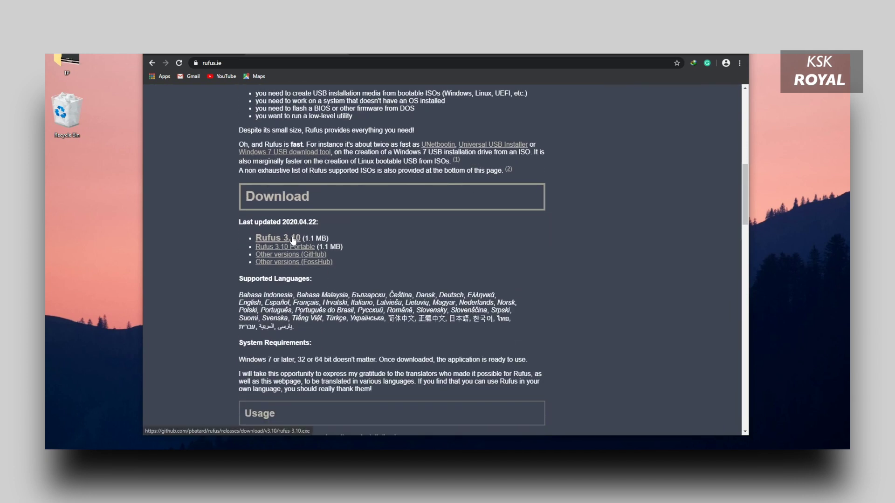
pyautogui.click(294, 240)
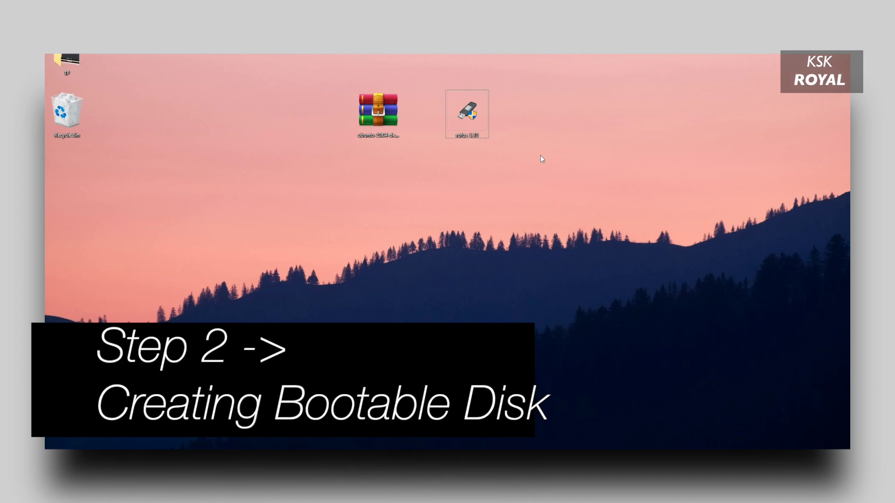
# Step: Arrange the Ubuntu ISO and Rufus icons side by side on the desktop
pyautogui.click(526, 203)
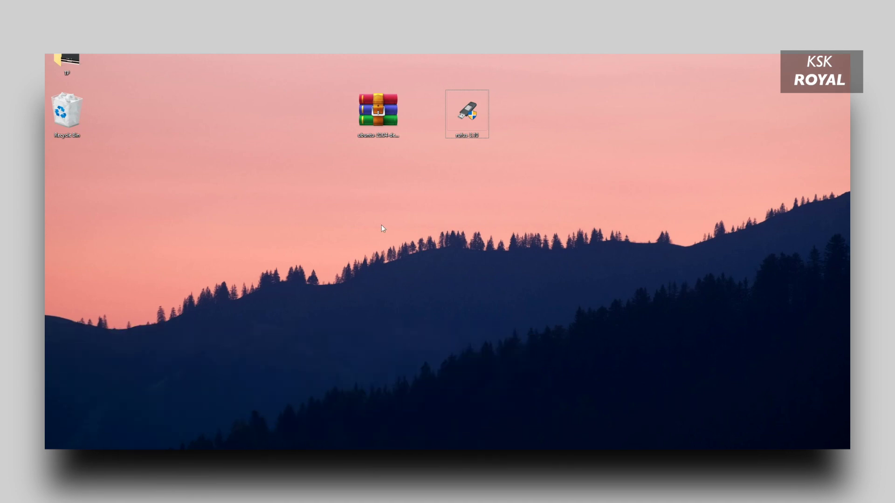
pyautogui.moveTo(371, 119); pyautogui.dragTo(360, 191)
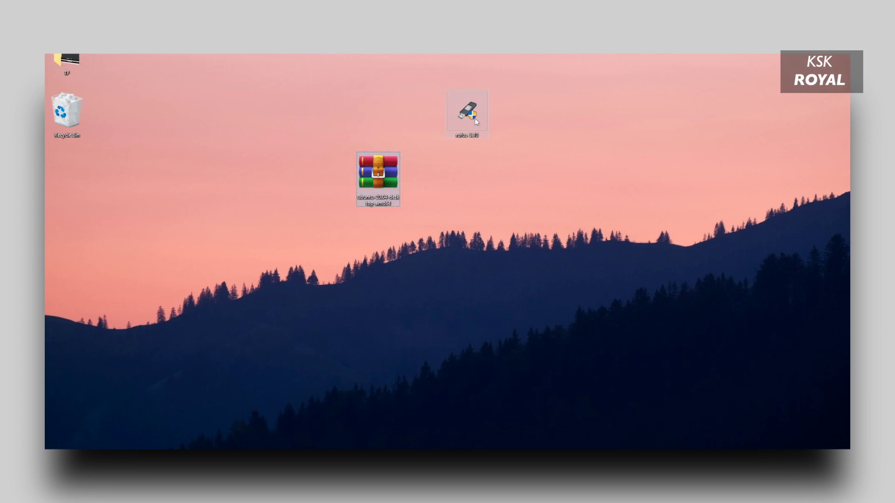
pyautogui.moveTo(469, 119); pyautogui.dragTo(471, 183)
pyautogui.moveTo(594, 240)
pyautogui.mouseDown()
pyautogui.moveTo(267, 149)
pyautogui.moveTo(237, 95)
pyautogui.mouseUp()
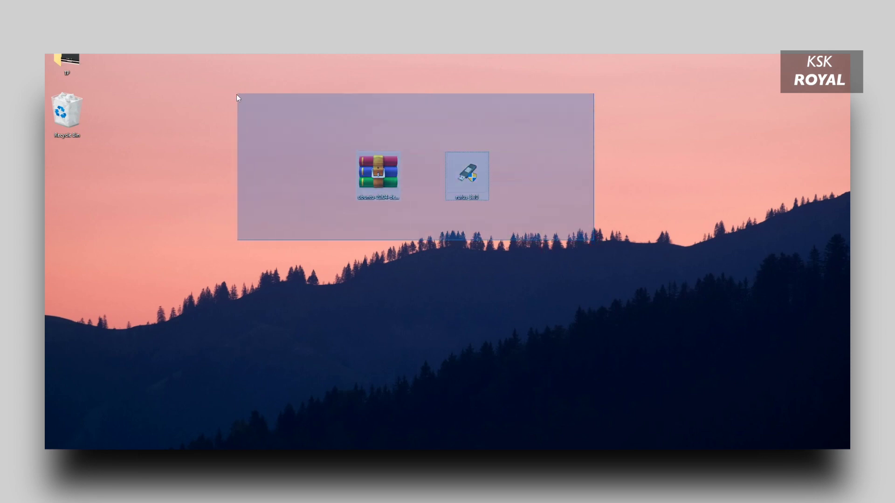
pyautogui.click(341, 284)
pyautogui.click(379, 177)
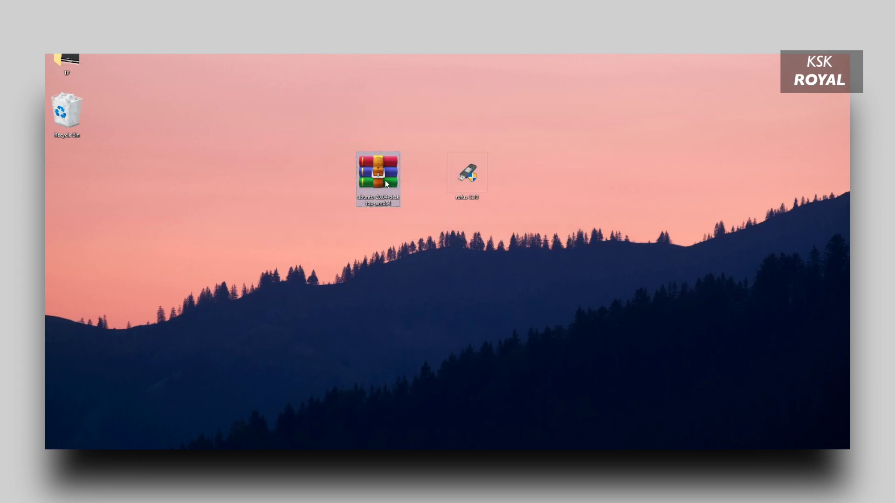
# Step: Run rufus-3.10 as administrator
pyautogui.click(465, 177)
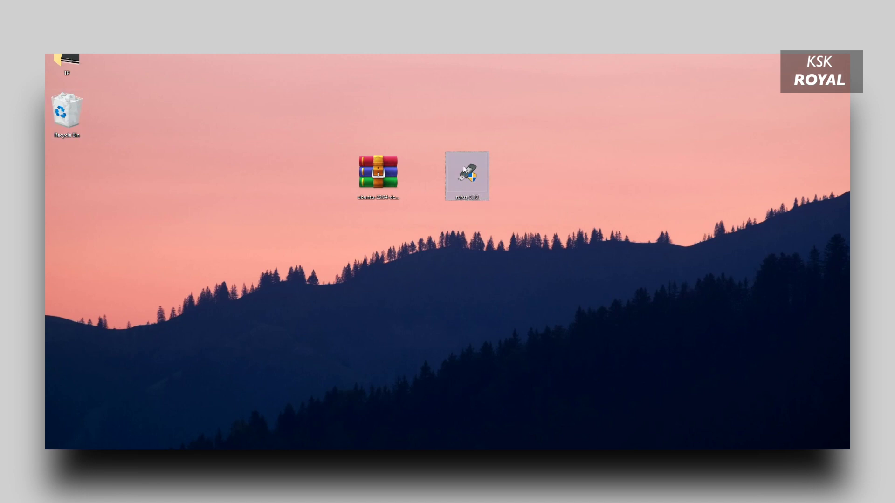
pyautogui.rightClick(463, 166)
pyautogui.click(479, 182)
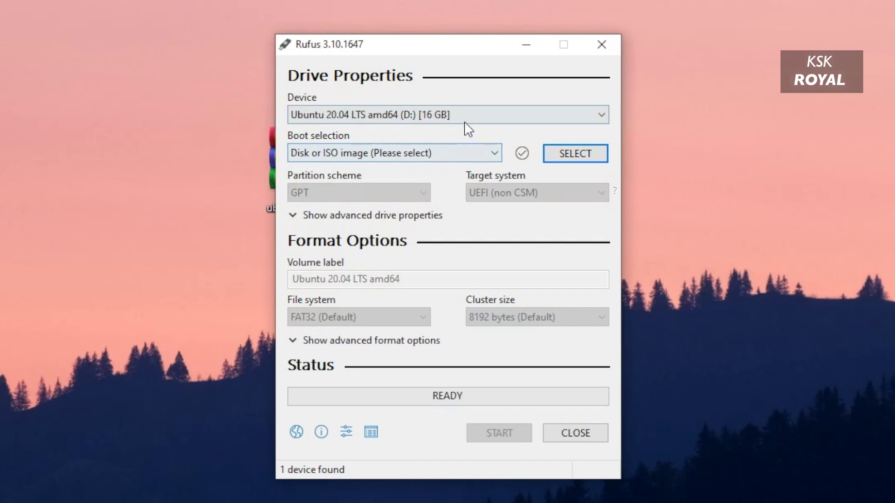
# Step: Load ubuntu-20.04-desktop-amd64.iso from the Desktop as the Rufus boot image
pyautogui.click(463, 83)
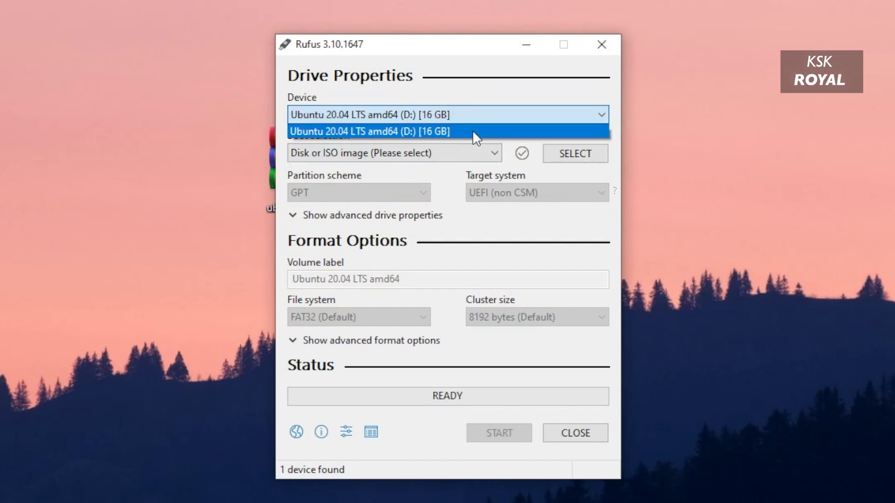
pyautogui.click(459, 50)
pyautogui.moveTo(428, 42); pyautogui.dragTo(415, 48)
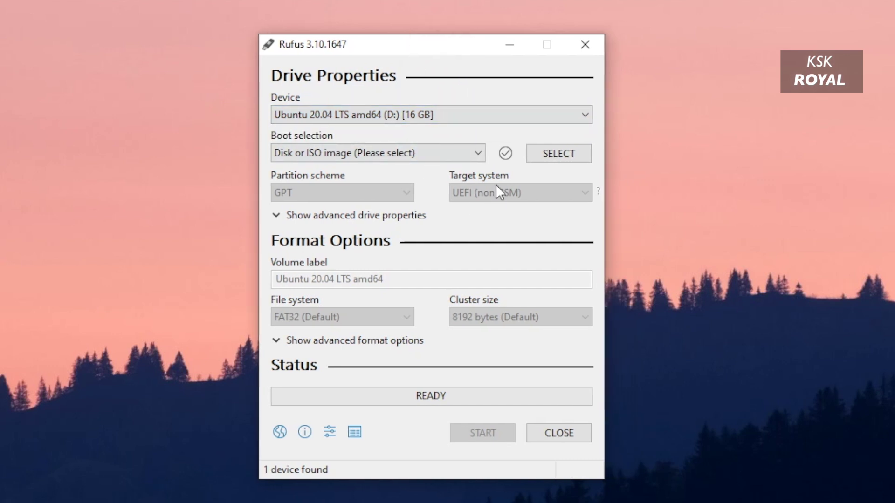
pyautogui.click(423, 153)
pyautogui.click(452, 131)
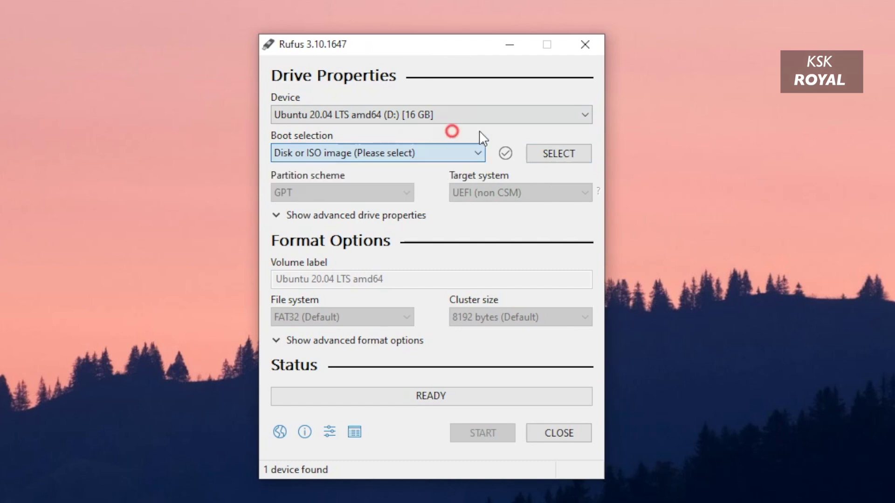
pyautogui.click(564, 153)
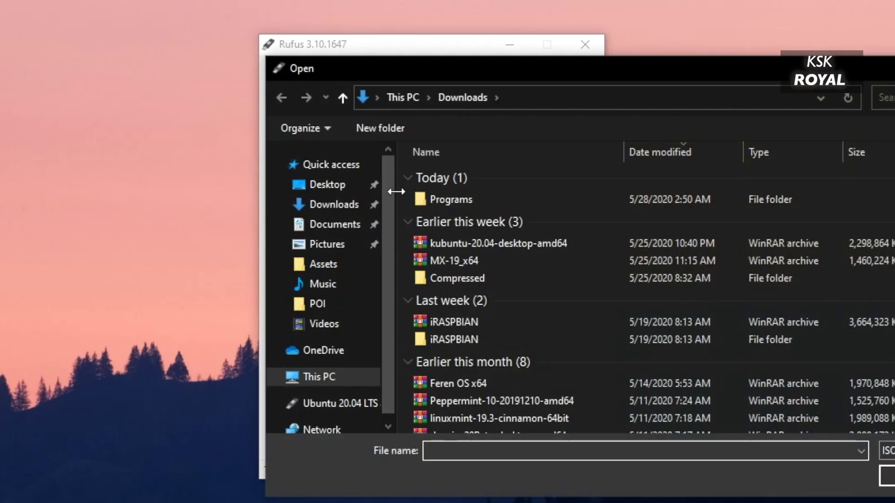
pyautogui.click(343, 188)
pyautogui.moveTo(546, 71); pyautogui.dragTo(434, 71)
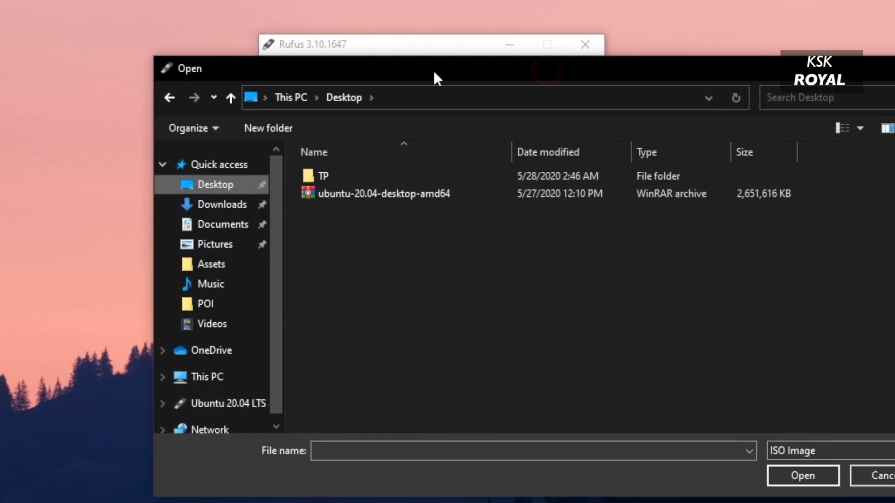
pyautogui.click(410, 193)
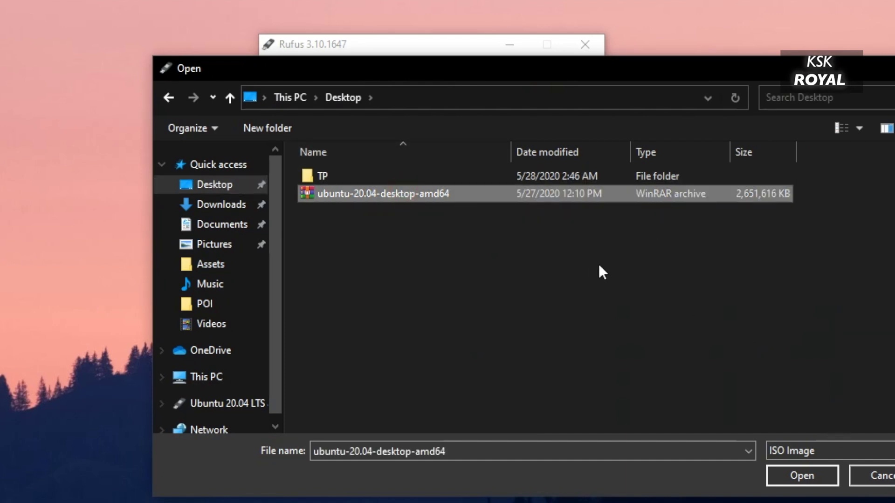
pyautogui.click(798, 472)
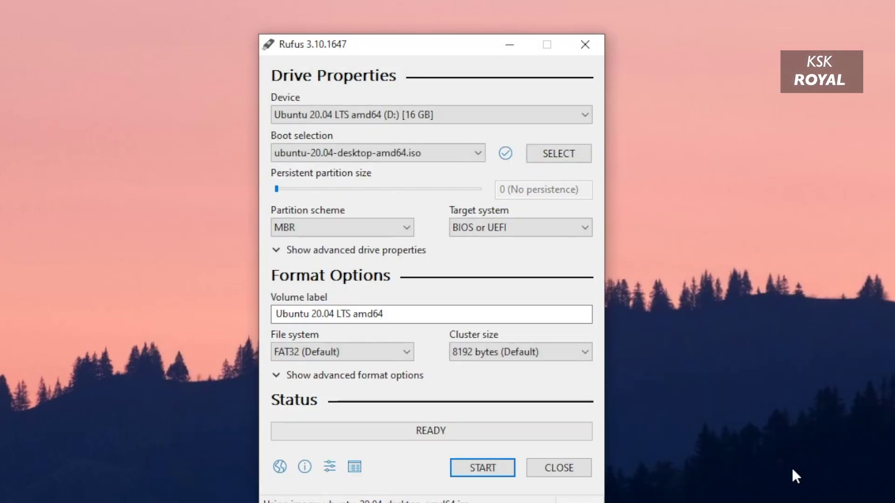
# Step: Set partition scheme GPT with target system UEFI (non CSM) and start writing
pyautogui.click(402, 228)
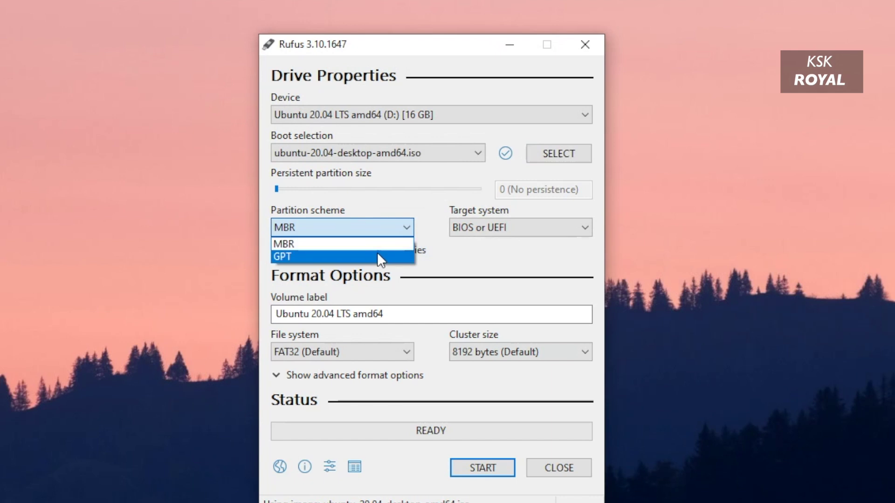
pyautogui.click(378, 255)
pyautogui.click(518, 228)
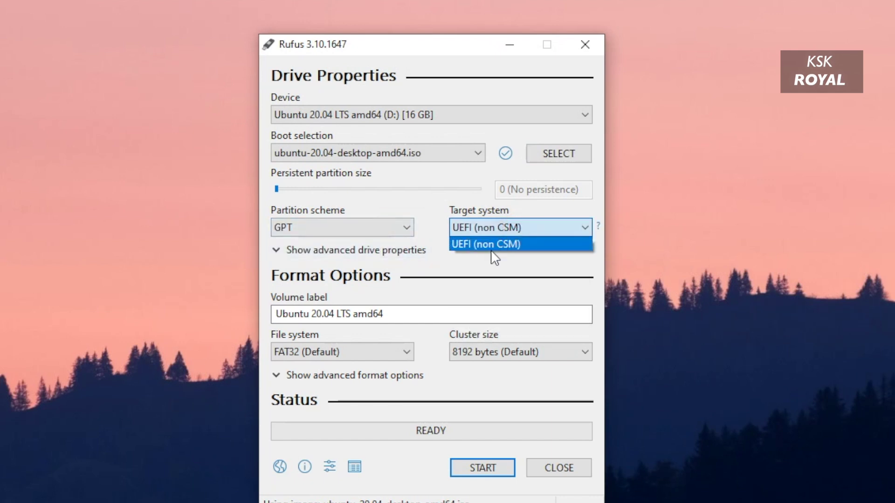
pyautogui.click(493, 247)
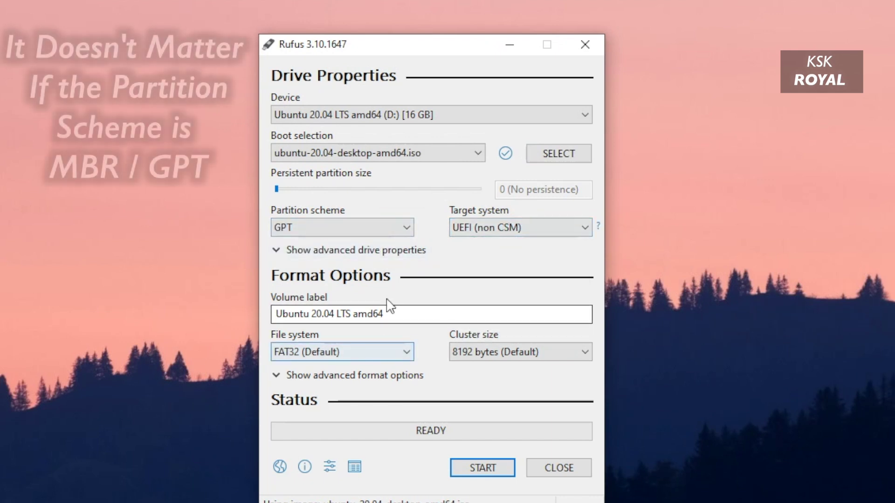
pyautogui.click(478, 470)
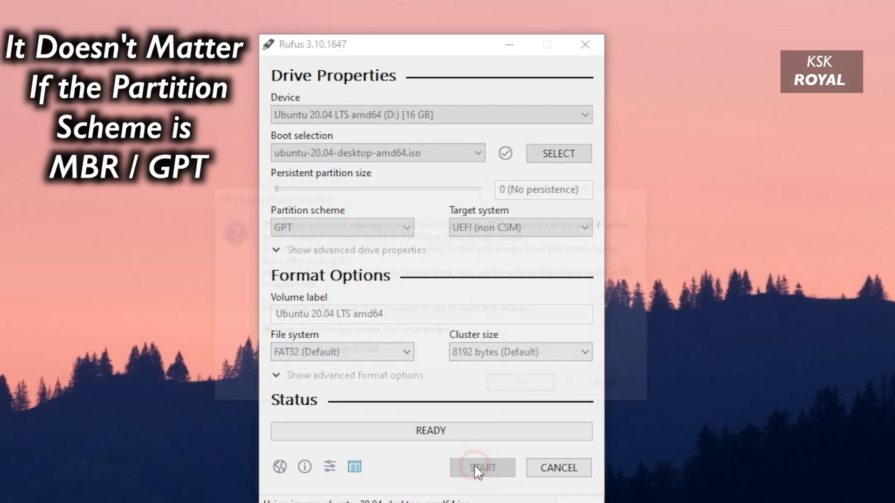
# Step: Accept the ISO image write mode, confirm wiping the USB drive, and place the log beside Rufus
pyautogui.click(527, 386)
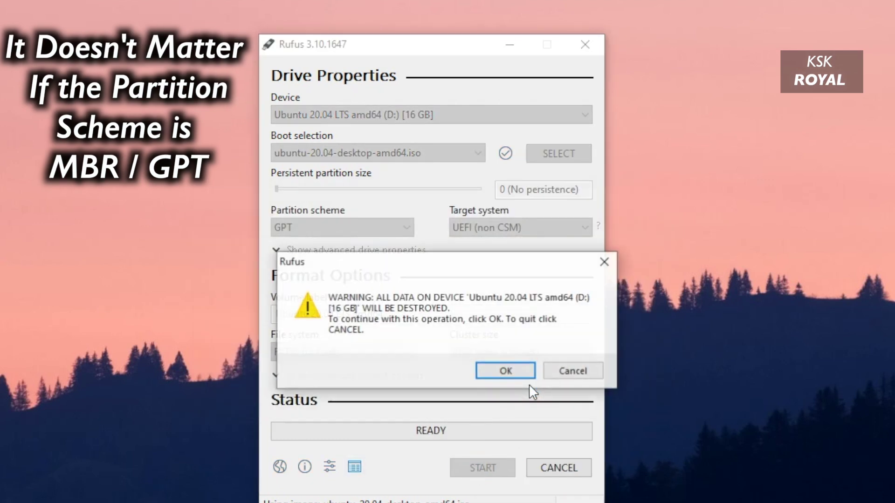
pyautogui.click(508, 376)
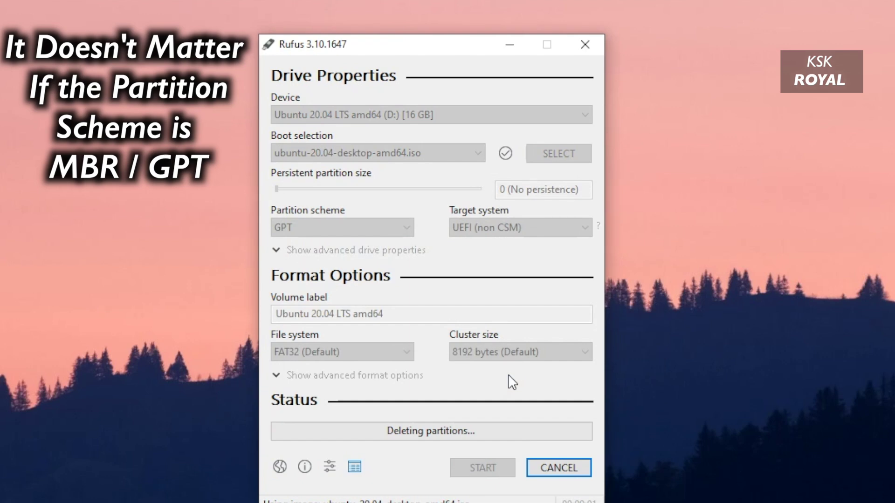
pyautogui.click(354, 467)
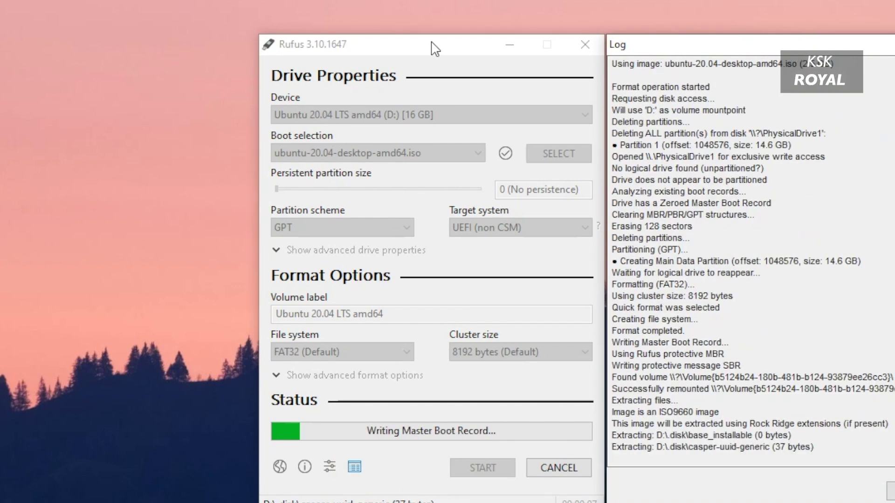
pyautogui.moveTo(484, 45); pyautogui.dragTo(340, 43)
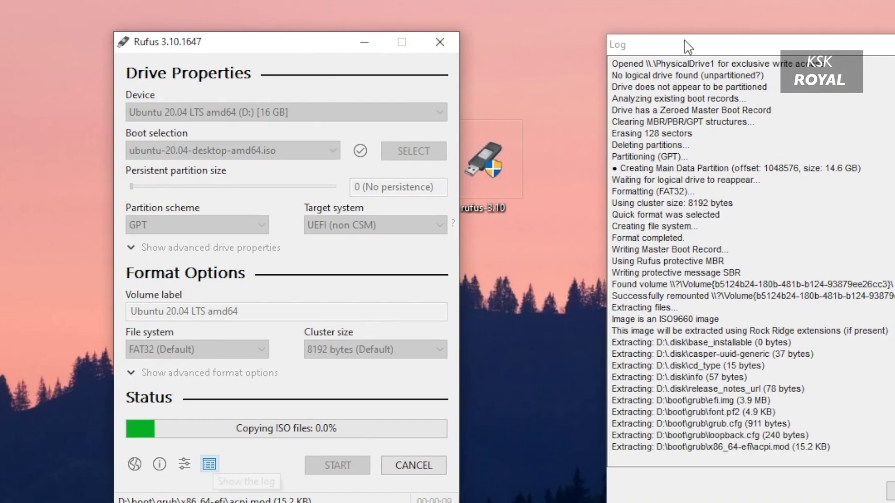
pyautogui.moveTo(751, 45); pyautogui.dragTo(606, 45)
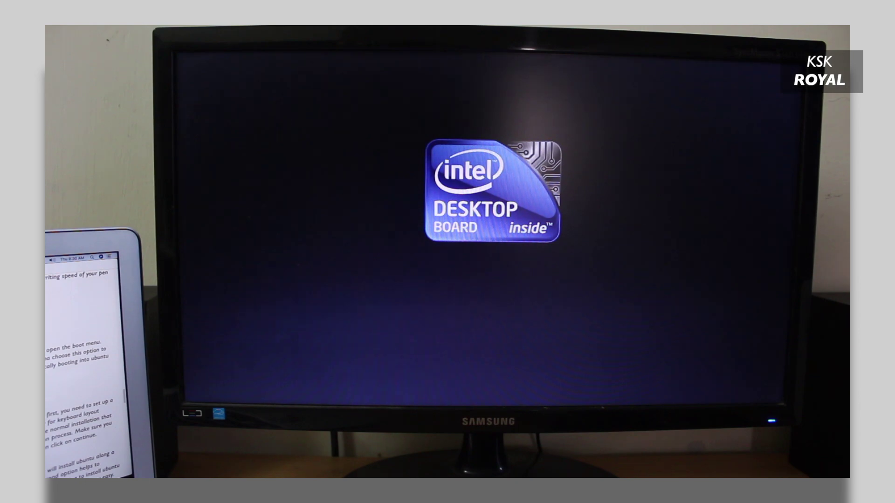
# Step: Boot the UEFI : USB : SanDisk entry from the F10 menu and halt the GRUB countdown
pyautogui.press('F10')
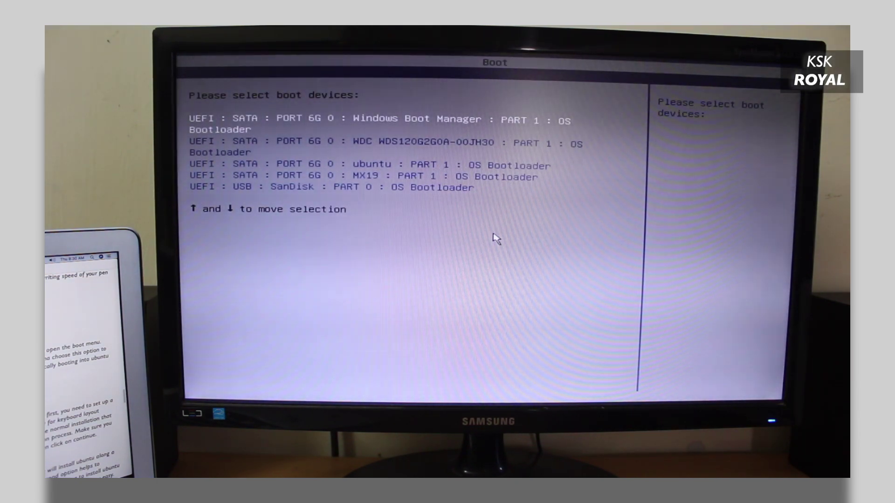
pyautogui.press('Down')
pyautogui.press('Down')
pyautogui.press('Down')
pyautogui.press('Down')
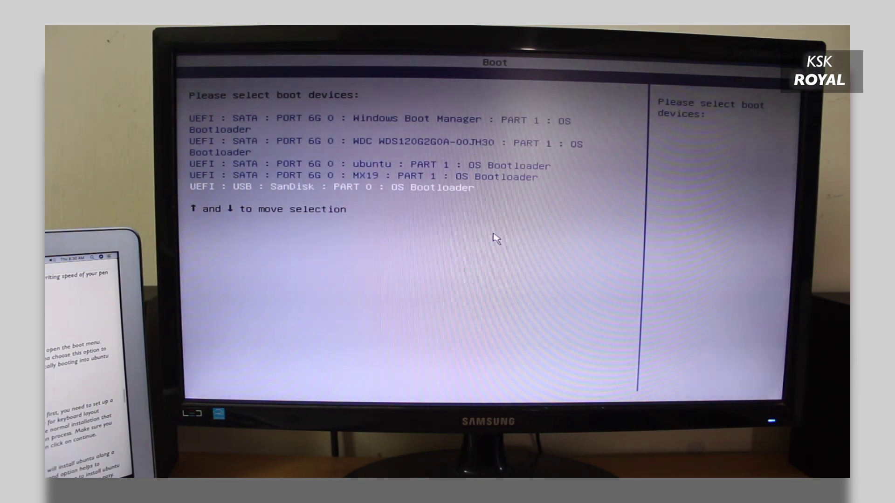
pyautogui.press('Up')
pyautogui.press('Down')
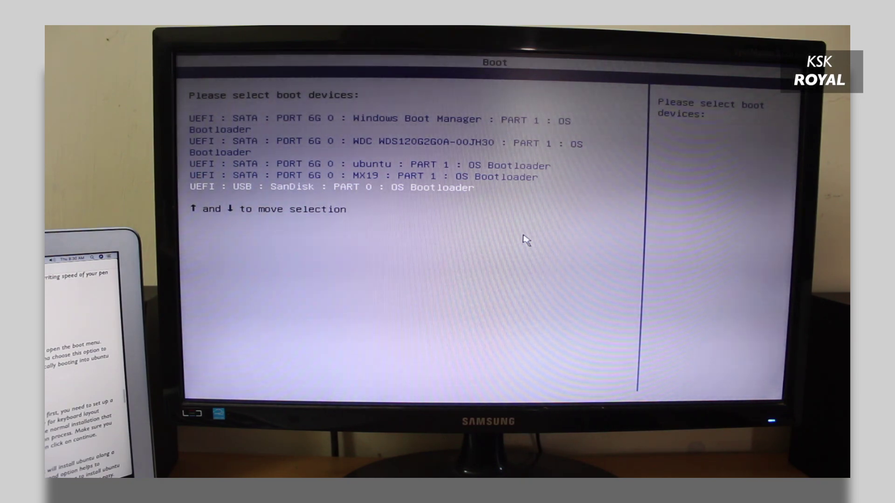
pyautogui.press('Return')
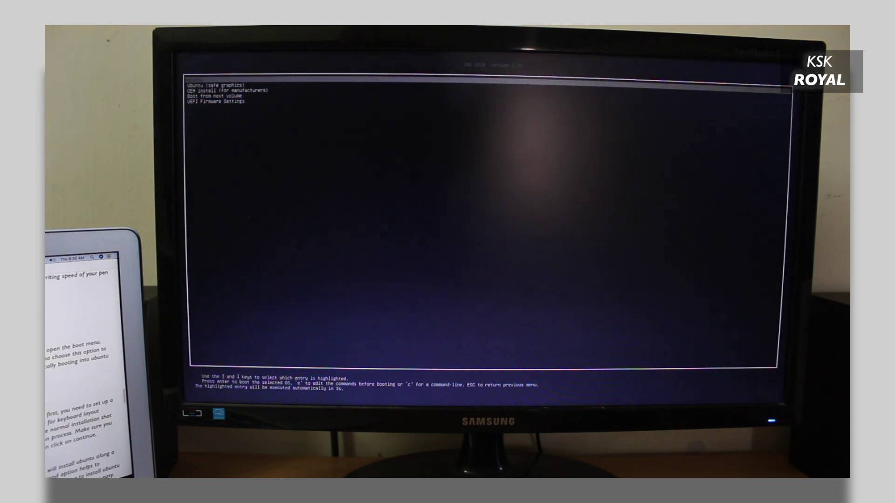
pyautogui.press('Up')
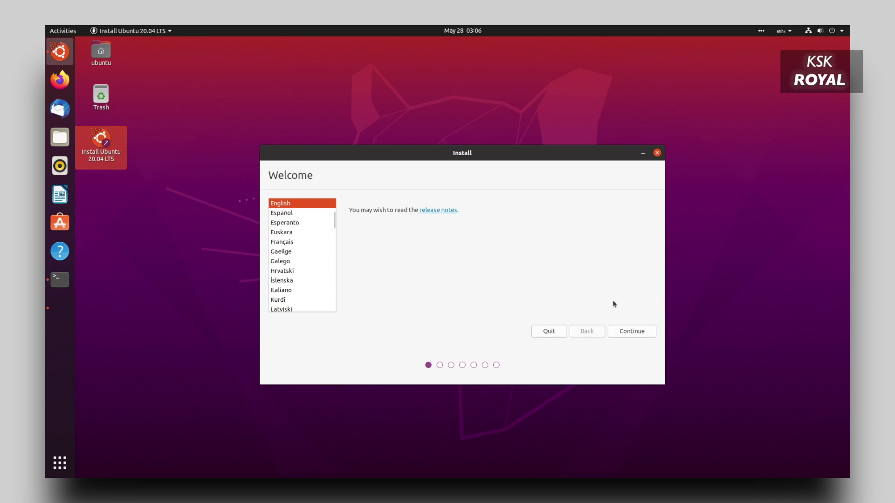
# Step: Keep English with the English (US) layout and include third-party graphics and Wi-Fi software
pyautogui.click(623, 332)
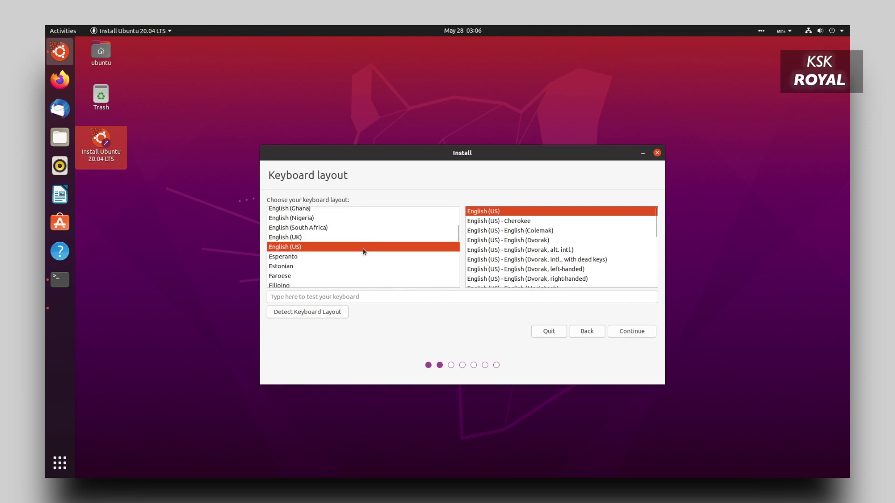
pyautogui.click(646, 333)
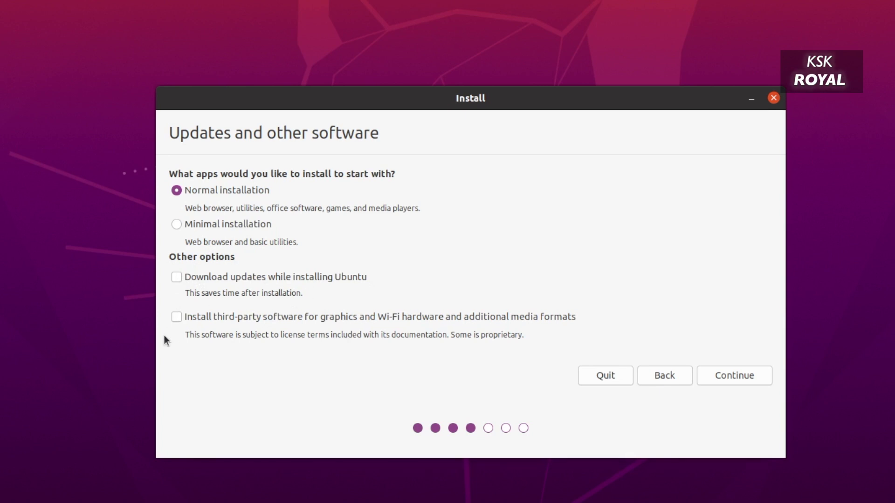
pyautogui.click(176, 318)
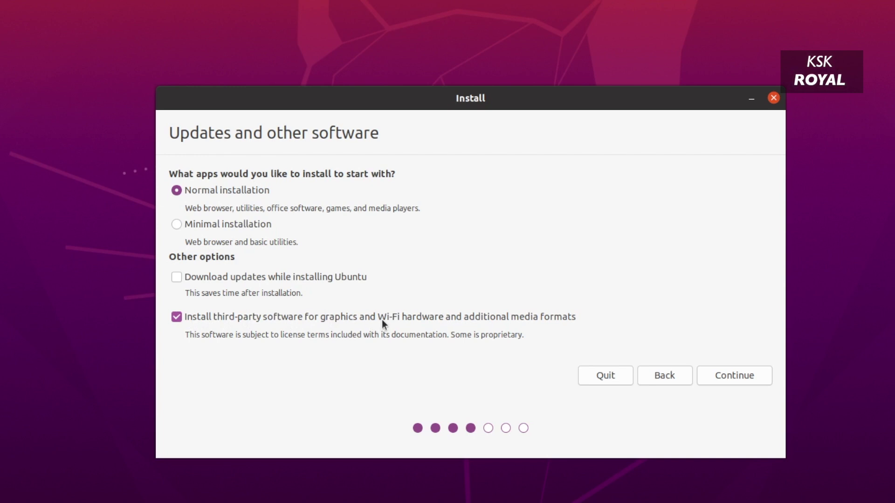
pyautogui.click(762, 376)
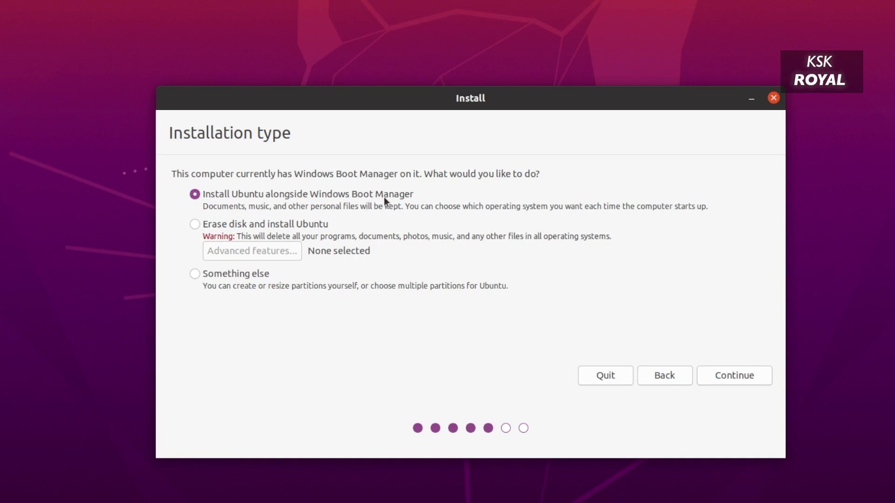
# Step: After trying Erase disk and Advanced features, choose Install Ubuntu alongside Windows Boot Manager and continue
pyautogui.moveTo(418, 206); pyautogui.dragTo(202, 206)
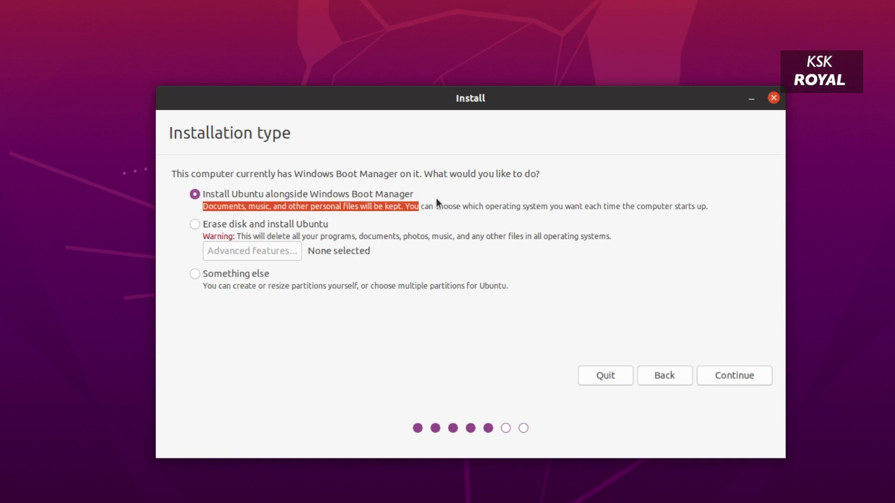
pyautogui.tripleClick(586, 206)
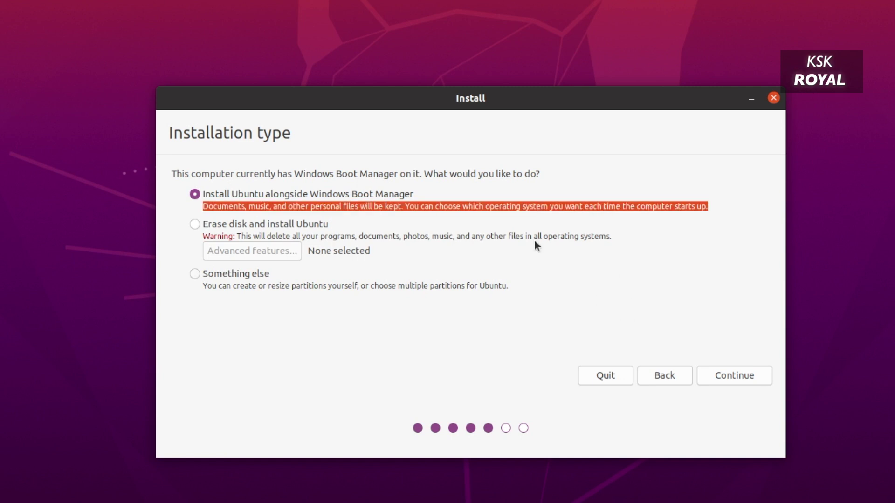
pyautogui.click(199, 225)
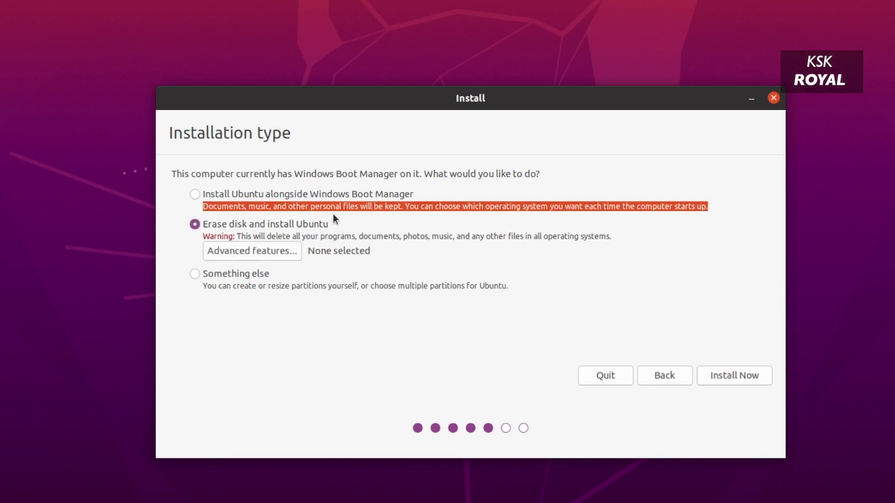
pyautogui.click(361, 210)
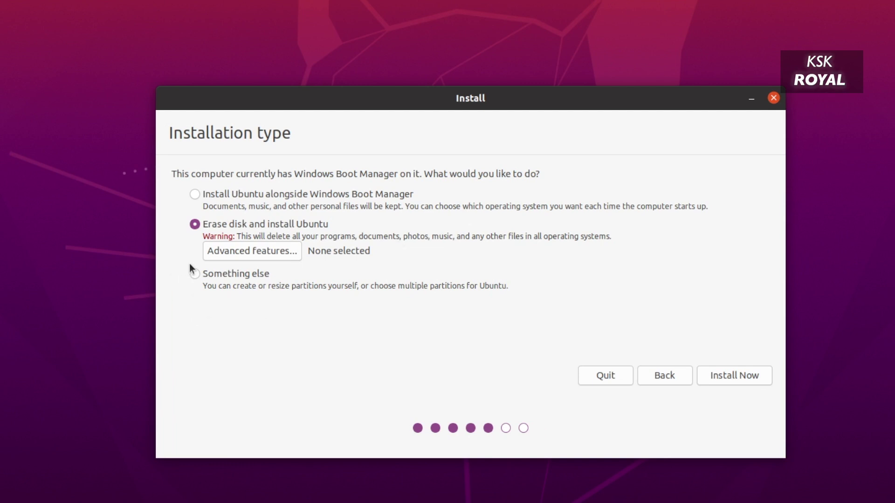
pyautogui.click(246, 250)
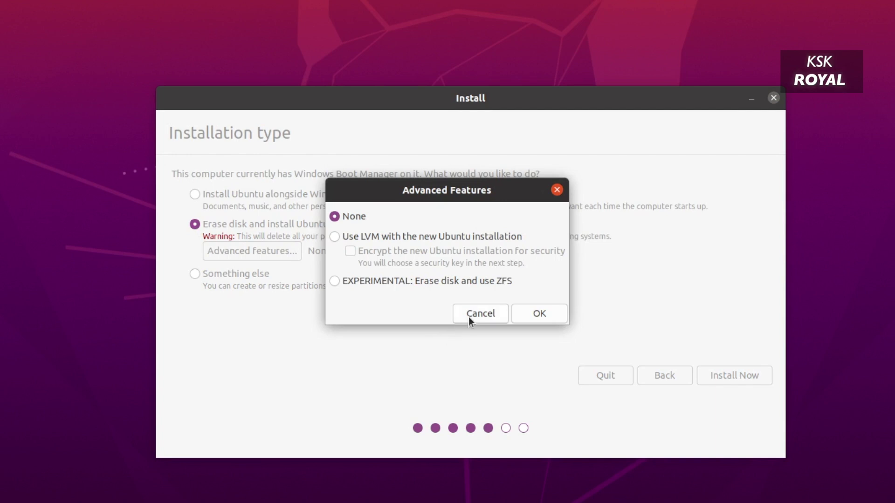
pyautogui.click(467, 316)
pyautogui.click(195, 194)
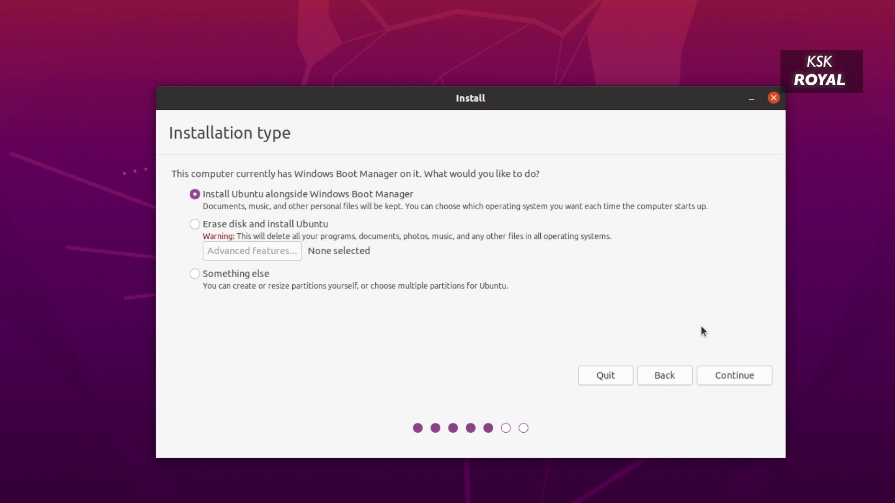
pyautogui.click(731, 387)
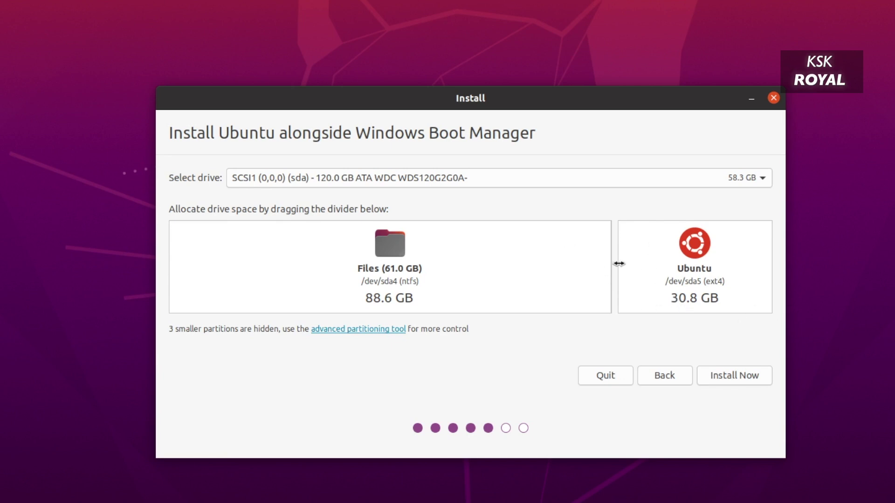
# Step: Set the split to 89.4 GB Windows and 30.0 GB Ubuntu, install, and approve writing disk changes
pyautogui.moveTo(619, 264)
pyautogui.mouseDown()
pyautogui.moveTo(433, 260)
pyautogui.moveTo(721, 262)
pyautogui.moveTo(604, 261)
pyautogui.moveTo(625, 260)
pyautogui.mouseUp()
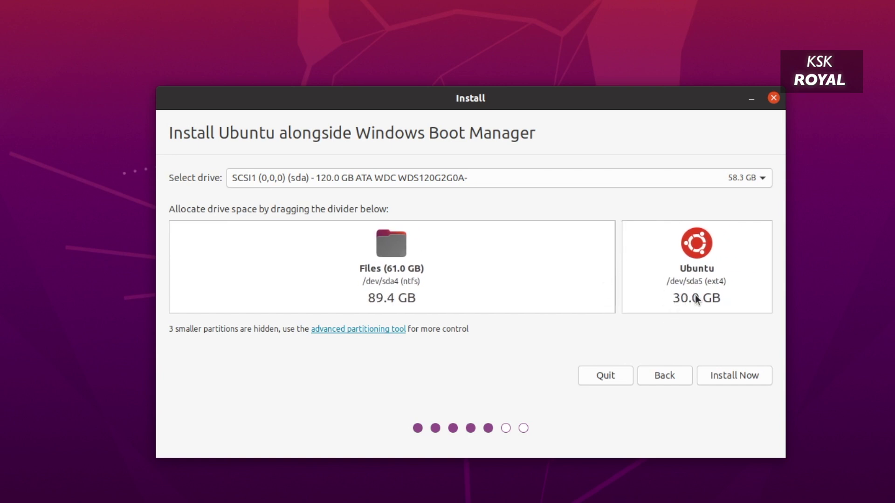
pyautogui.click(741, 376)
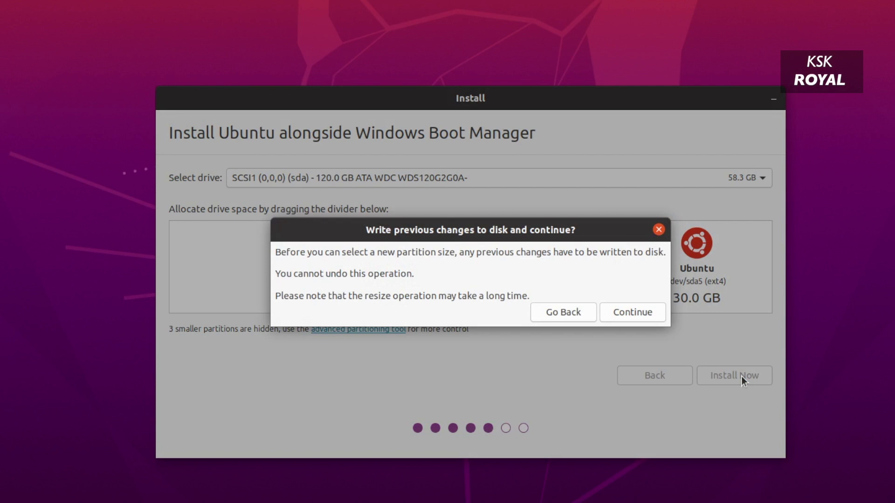
pyautogui.click(621, 315)
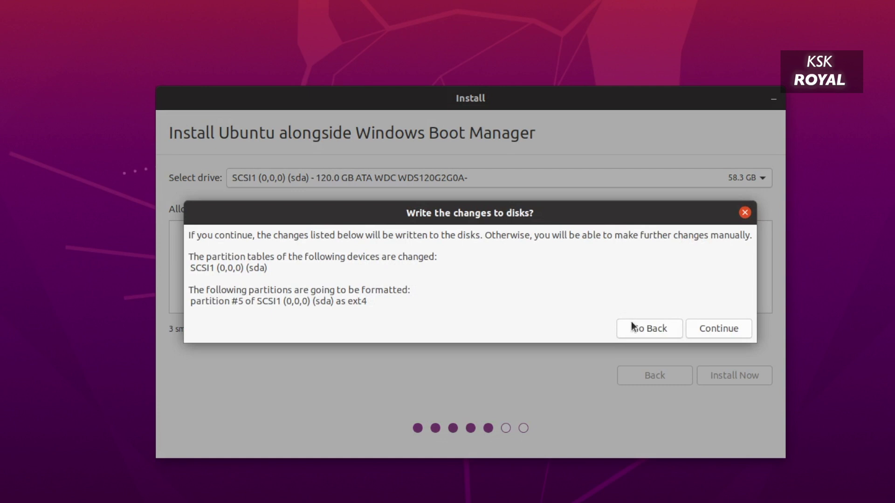
pyautogui.click(708, 323)
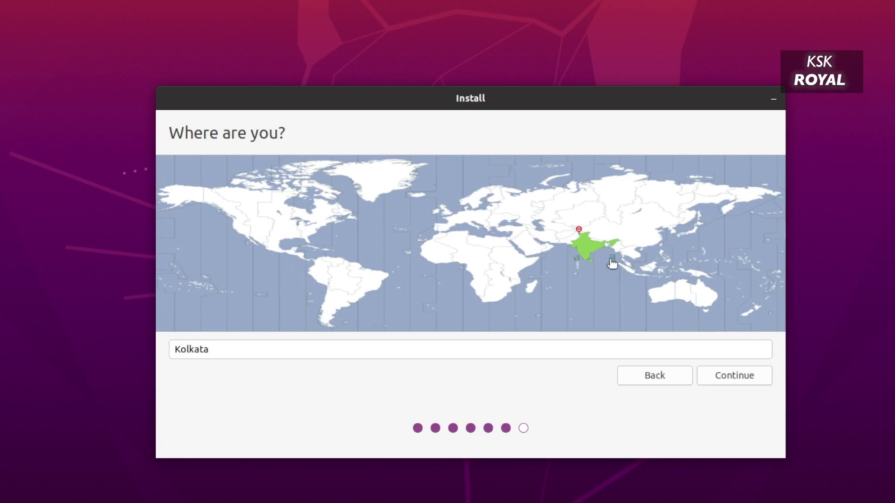
# Step: Keep Kolkata as location, enter the user's name and a password, and start copying files
pyautogui.click(710, 379)
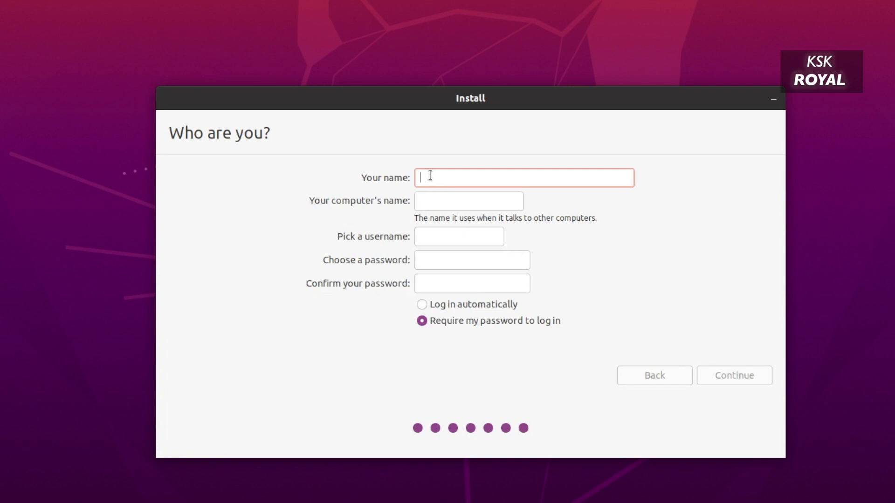
pyautogui.write('Arjun')
pyautogui.press('Tab')
pyautogui.press('Tab')
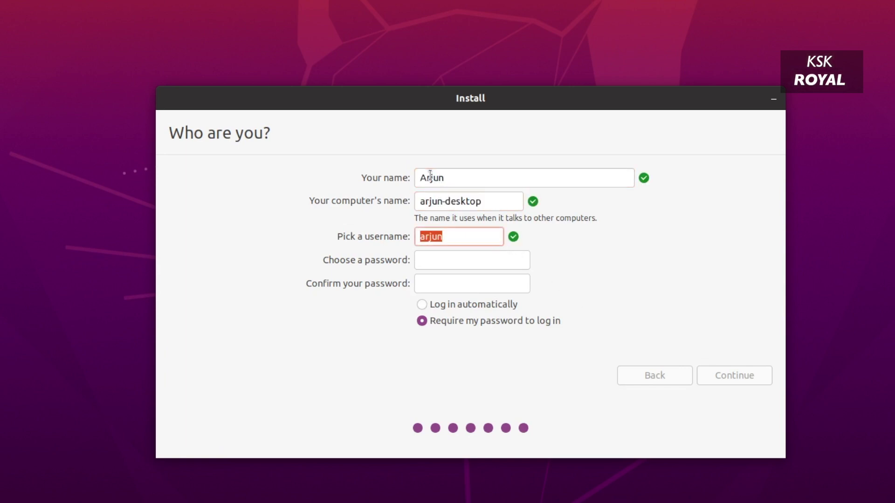
pyautogui.press('Tab')
pyautogui.write('1234')
pyautogui.press('Tab')
pyautogui.write('1234')
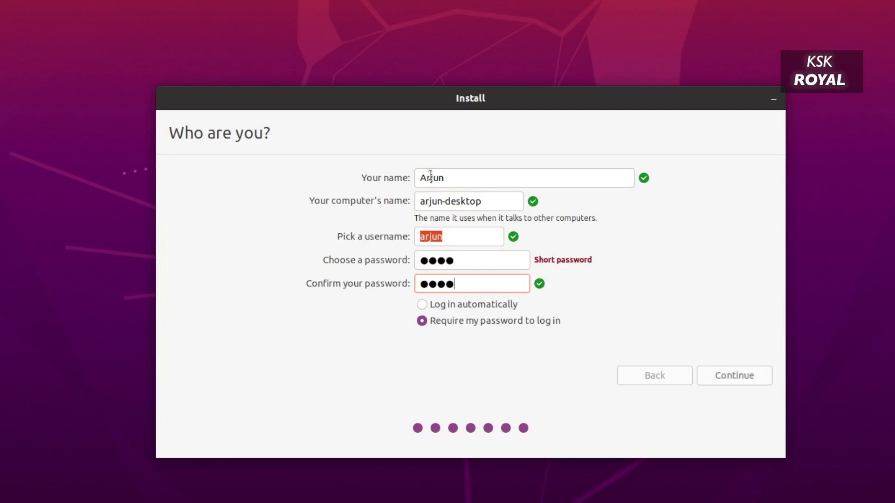
pyautogui.click(742, 378)
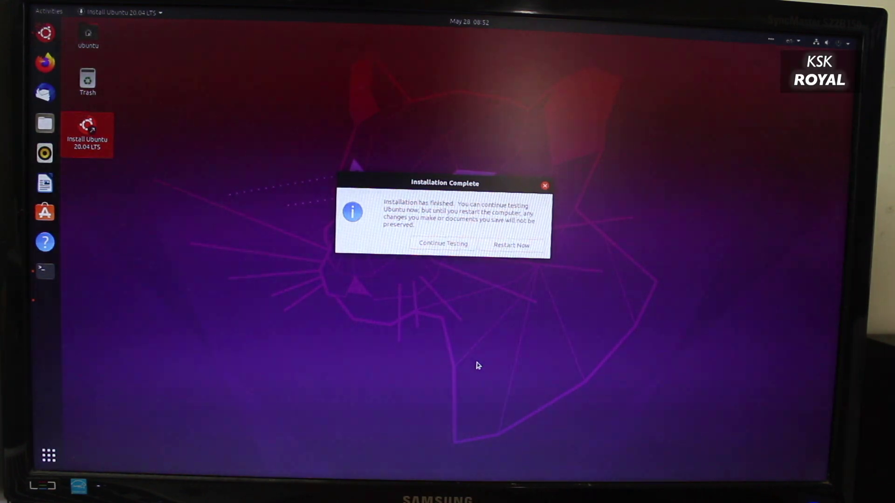
# Step: Restart into the GRUB menu and move between the Ubuntu and Windows Boot Manager entries
pyautogui.click(535, 245)
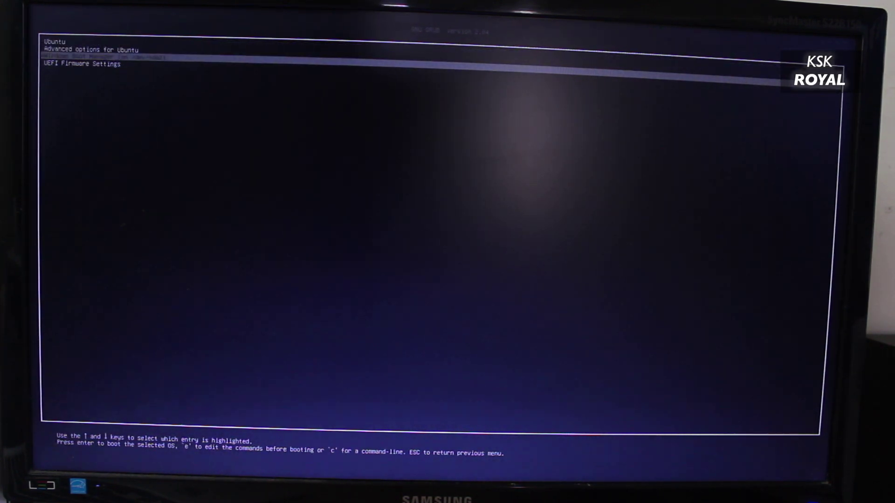
pyautogui.press('Down')
pyautogui.press('Up')
pyautogui.press('Up')
pyautogui.press('Up')
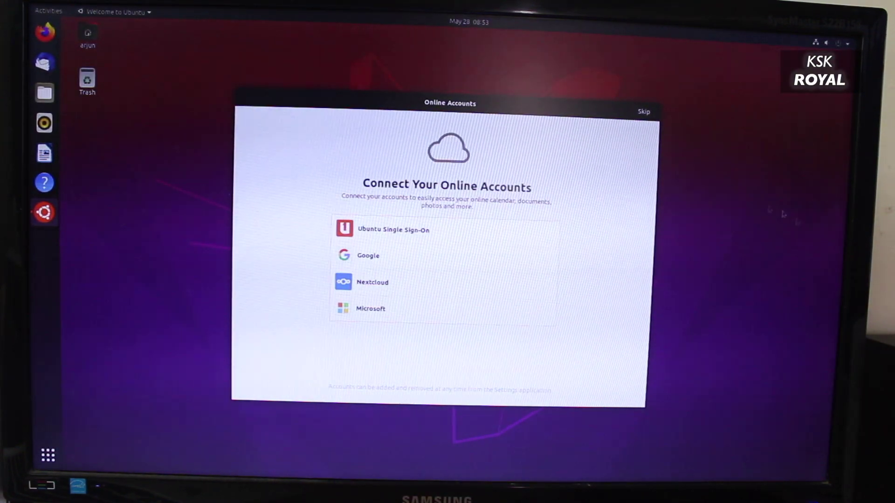
# Step: Skip through the Ubuntu Welcome wizard pages and finish it with Done
pyautogui.click(644, 111)
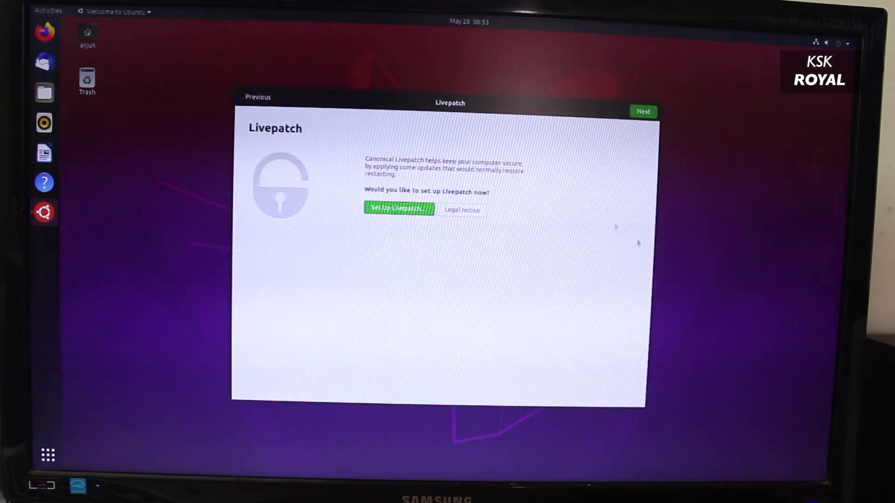
pyautogui.click(643, 111)
pyautogui.click(643, 111)
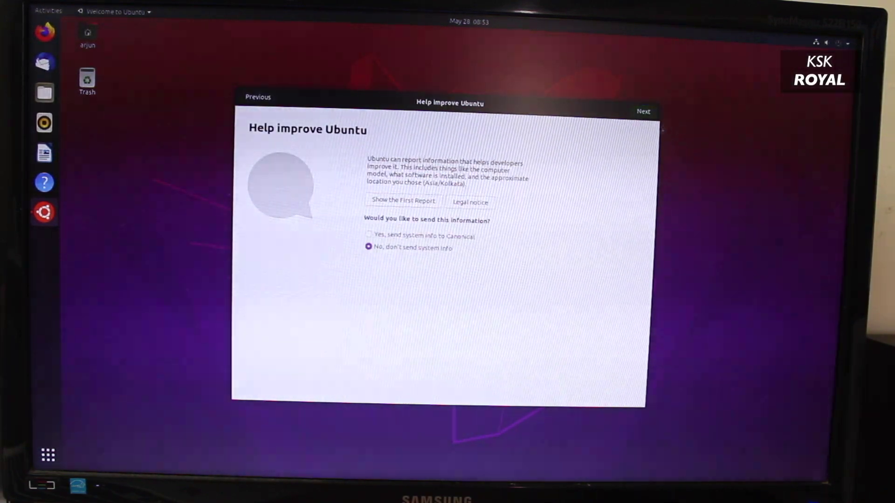
pyautogui.click(643, 111)
pyautogui.click(639, 112)
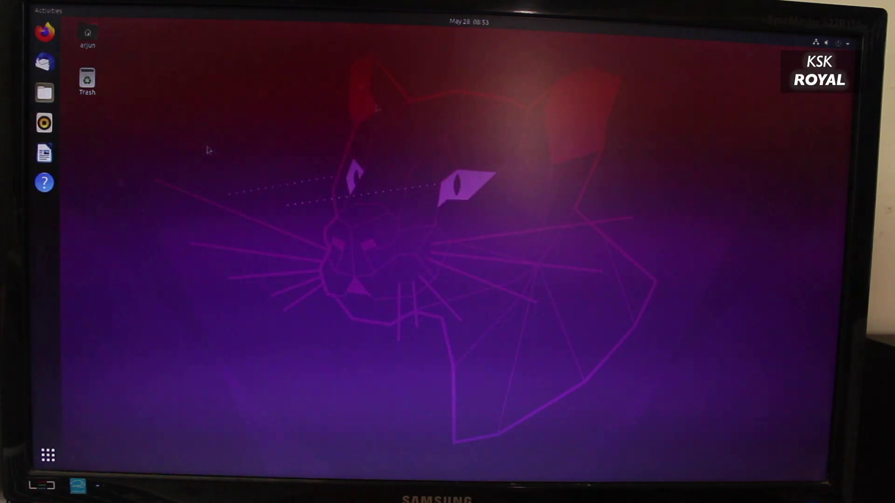
# Step: Open Settings from Show Applications and view the About page with system details
pyautogui.press('super+a')
pyautogui.scroll(-1, 408, 403)
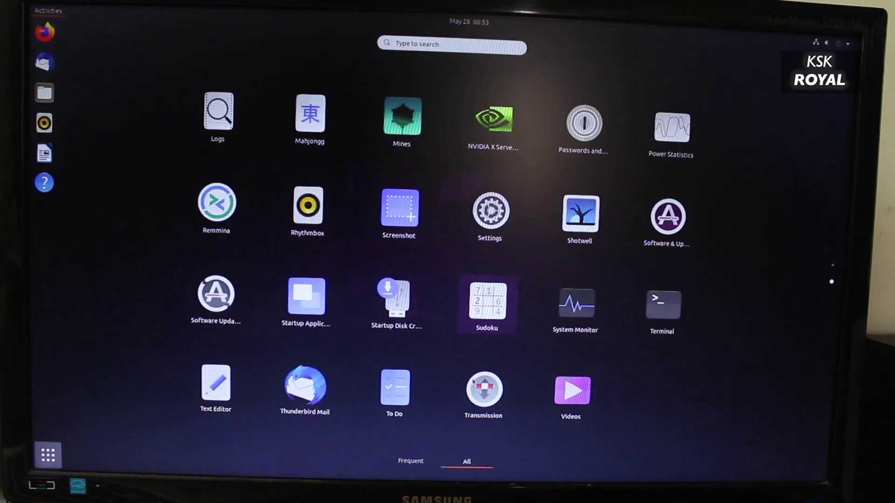
pyautogui.click(472, 223)
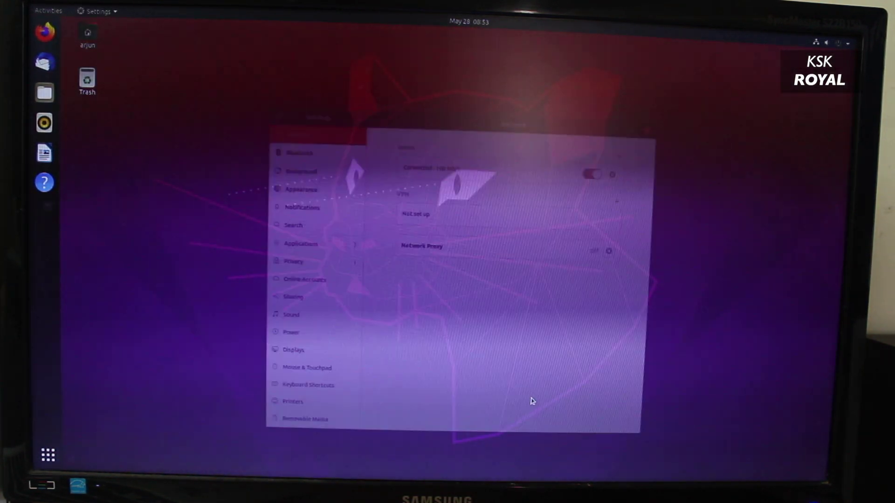
pyautogui.scroll(-5, 321, 318)
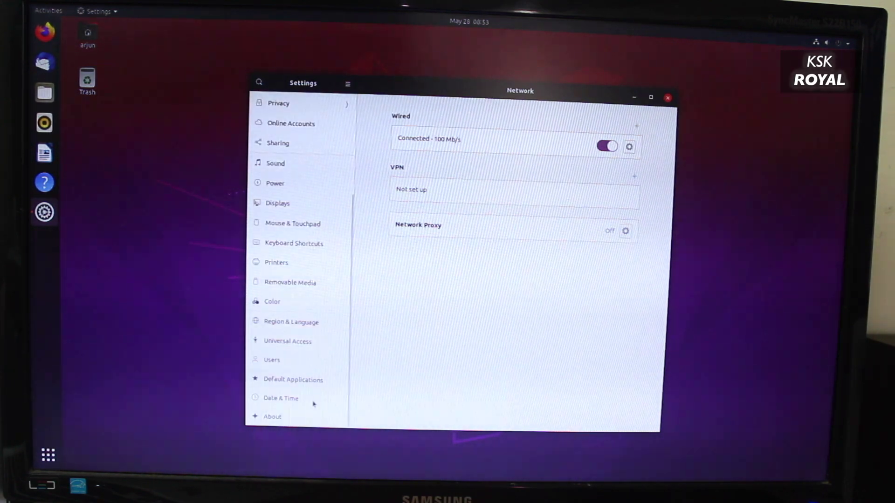
pyautogui.click(279, 416)
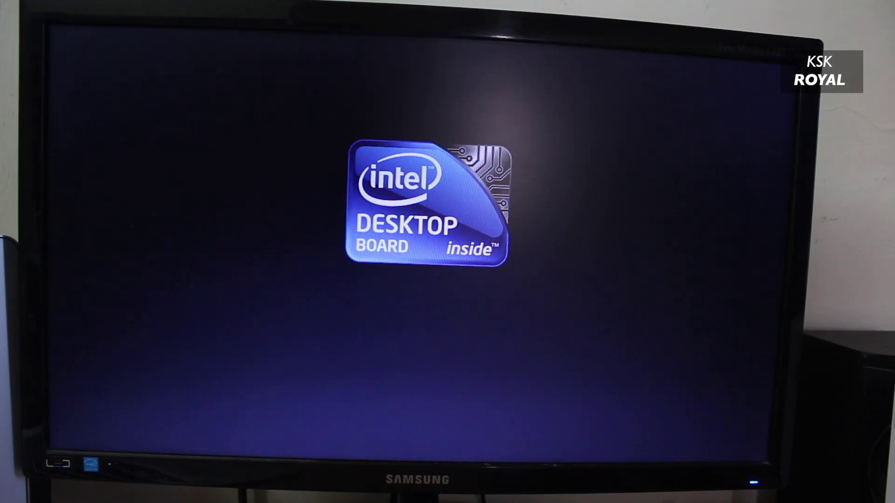
# Step: Select Windows Boot Manager in GRUB to boot into Windows 10
pyautogui.press('Down')
pyautogui.press('Down')
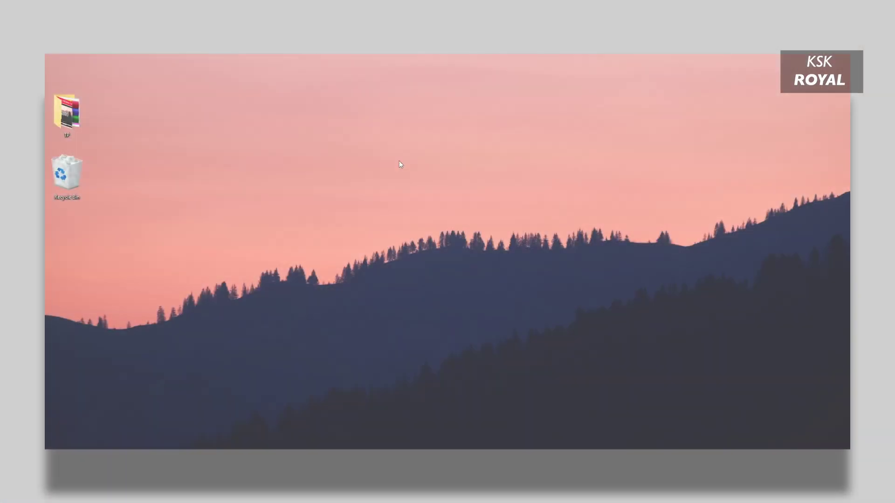
# Step: Refresh the desktop, then launch Disk Management with diskmgmt.msc from Run and enlarge its window
pyautogui.rightClick(399, 163)
pyautogui.click(407, 183)
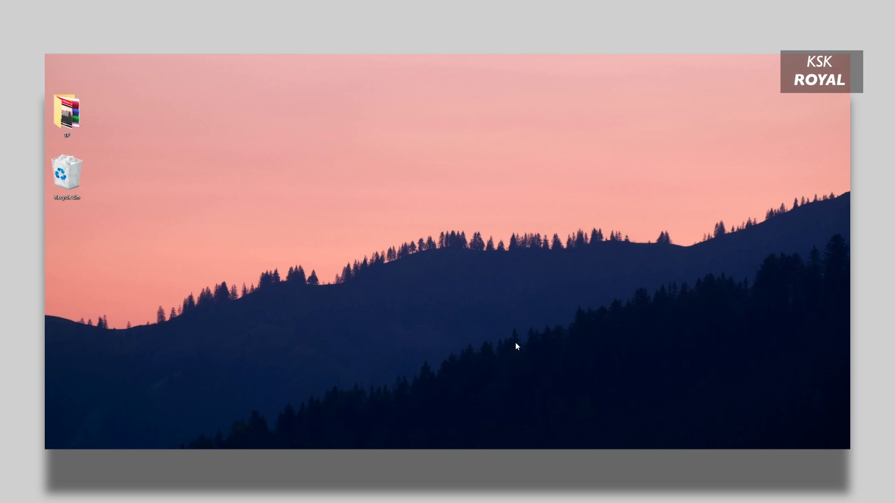
pyautogui.press('super+x')
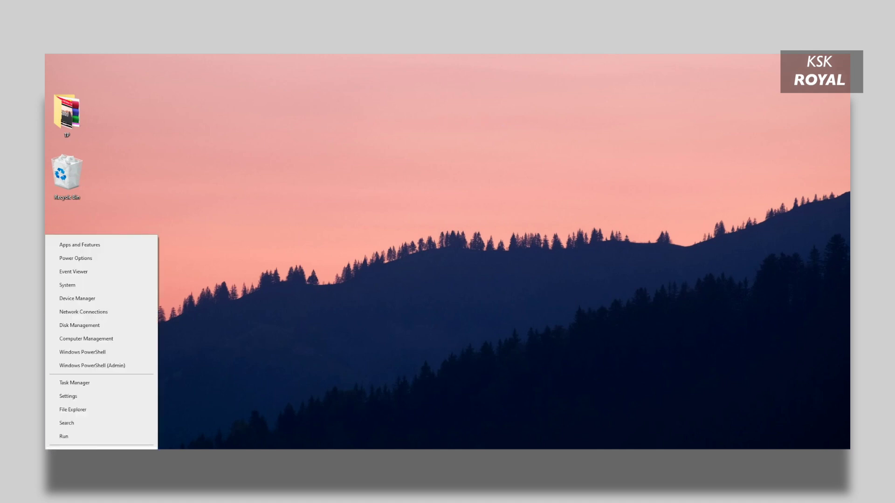
pyautogui.click(98, 434)
pyautogui.press('Down')
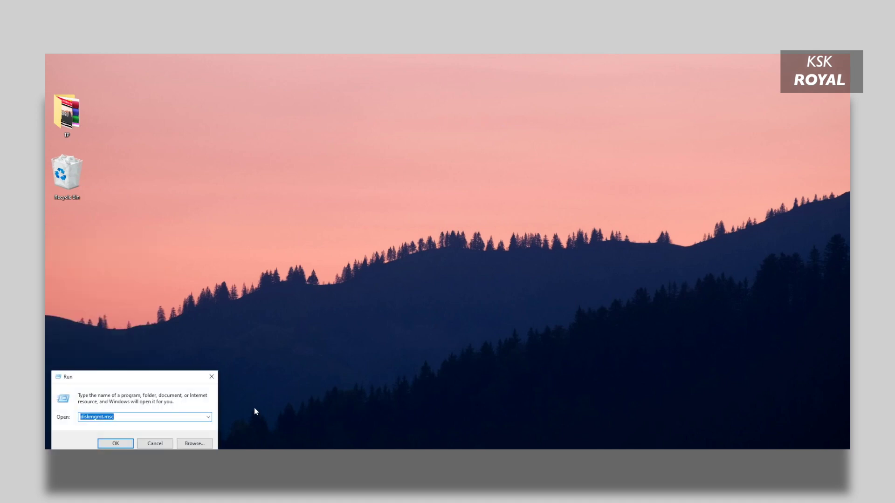
pyautogui.click(183, 417)
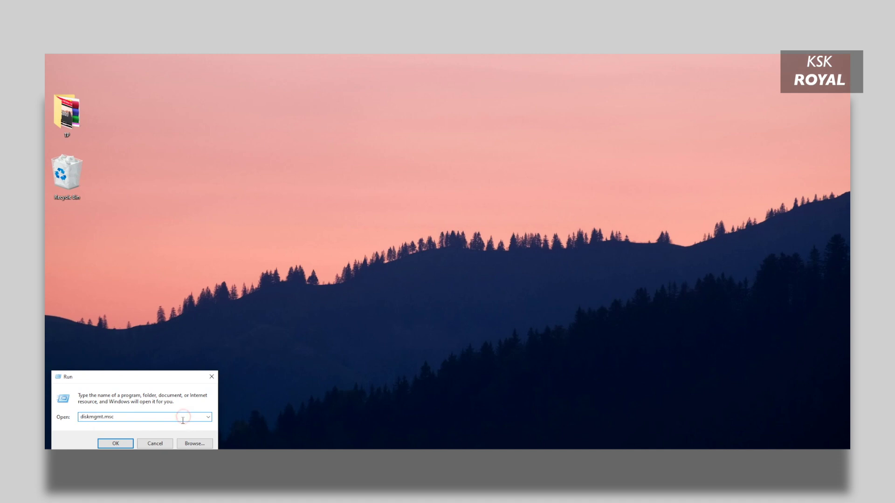
pyautogui.click(124, 446)
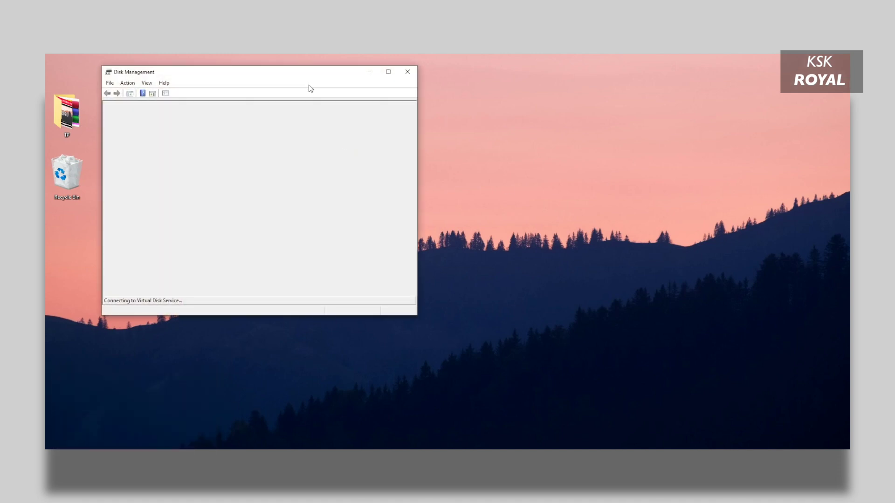
pyautogui.moveTo(501, 218); pyautogui.dragTo(764, 218)
pyautogui.moveTo(575, 156); pyautogui.dragTo(552, 109)
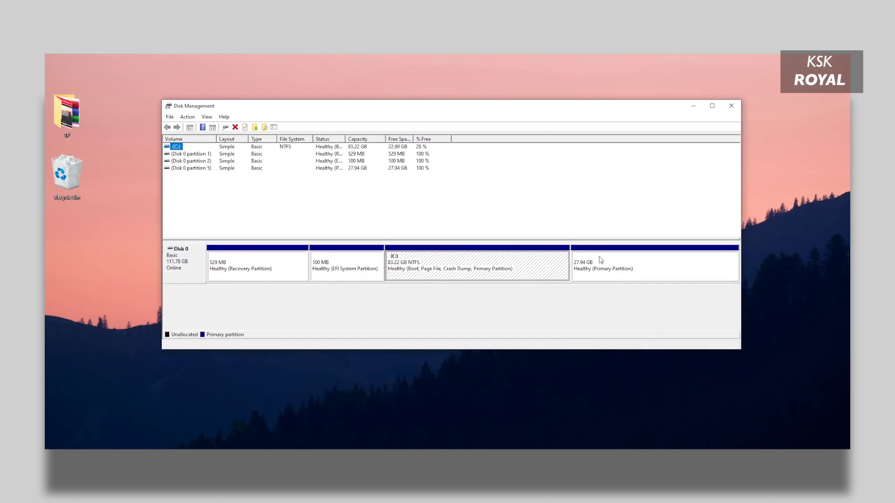
# Step: Delete the 27.94 GB Ubuntu partition, leaving 27.95 GB unallocated
pyautogui.click(710, 268)
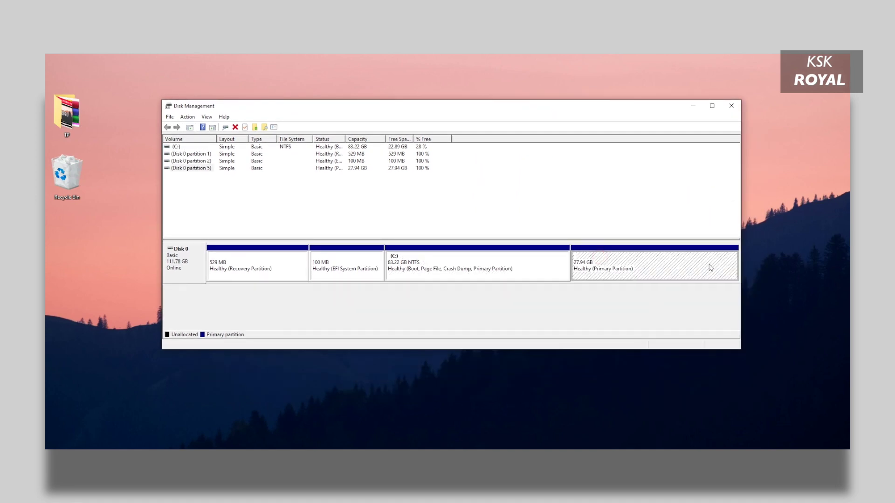
pyautogui.rightClick(636, 261)
pyautogui.click(671, 344)
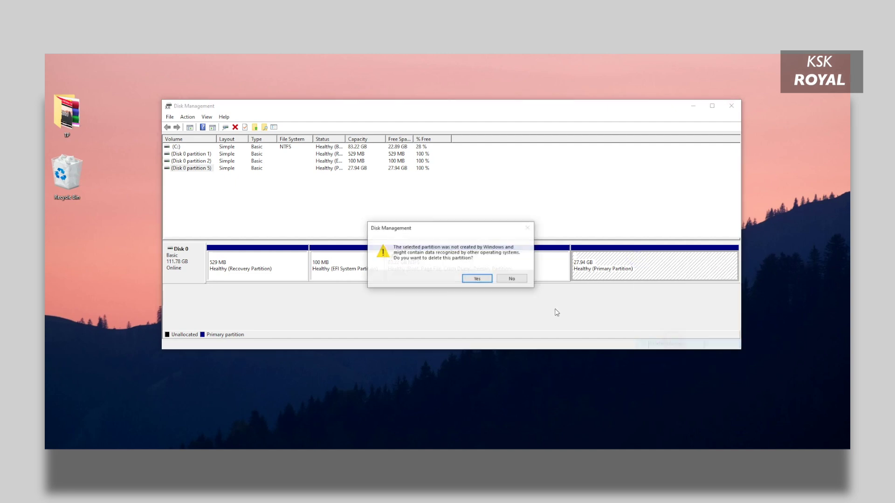
pyautogui.click(477, 279)
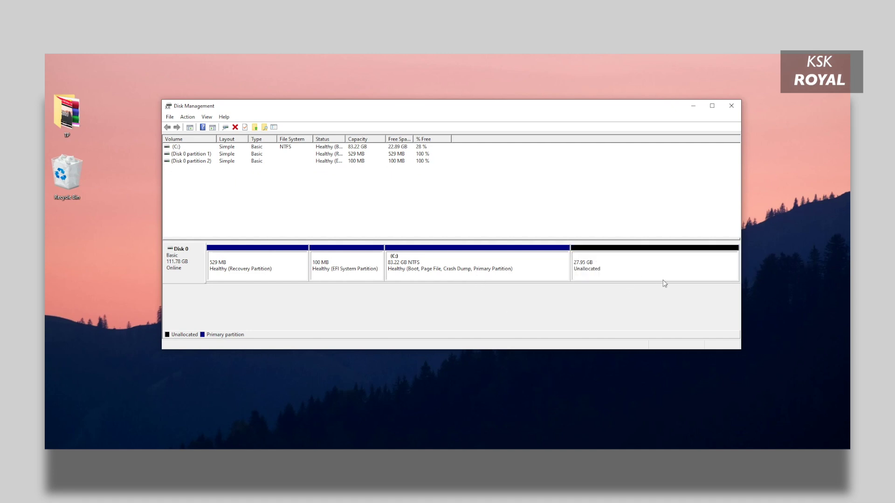
pyautogui.click(651, 267)
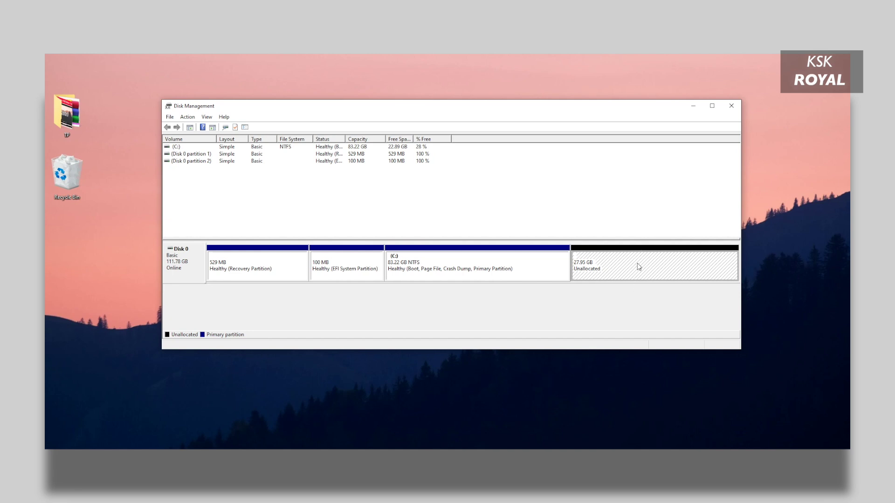
# Step: Extend C: with all 28614 MB of free space, making it 111.16 GB
pyautogui.click(517, 271)
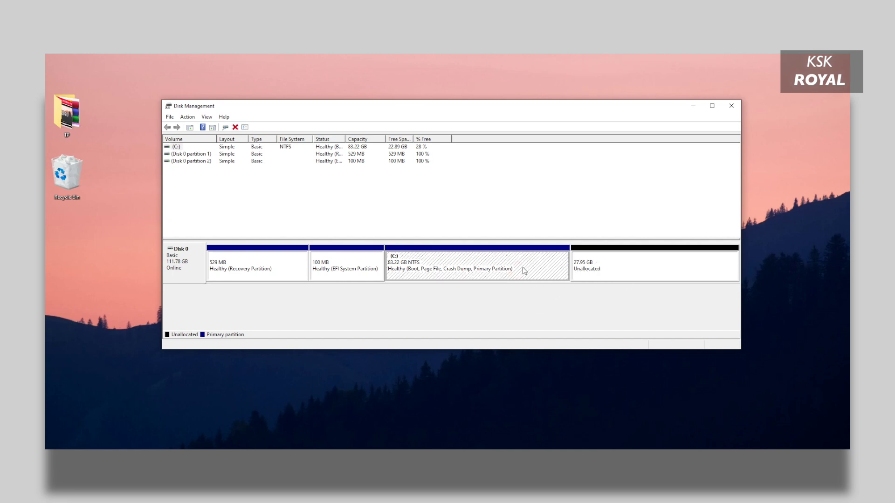
pyautogui.rightClick(522, 268)
pyautogui.click(561, 324)
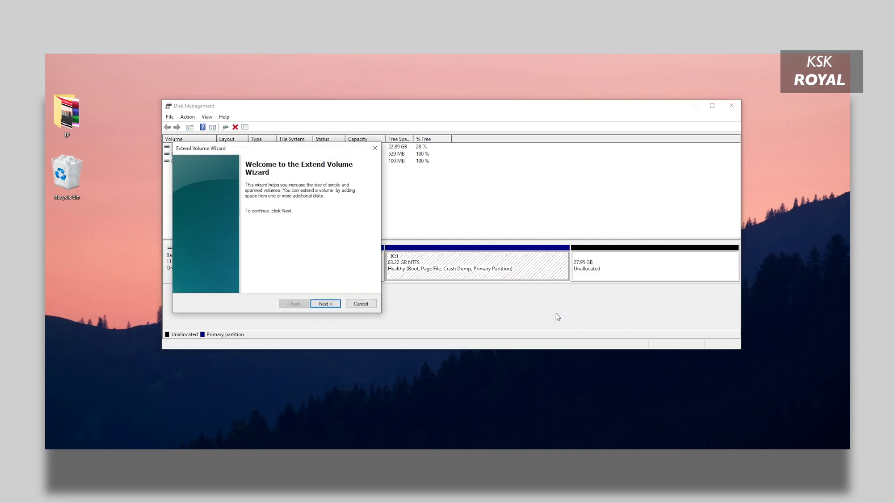
pyautogui.click(557, 323)
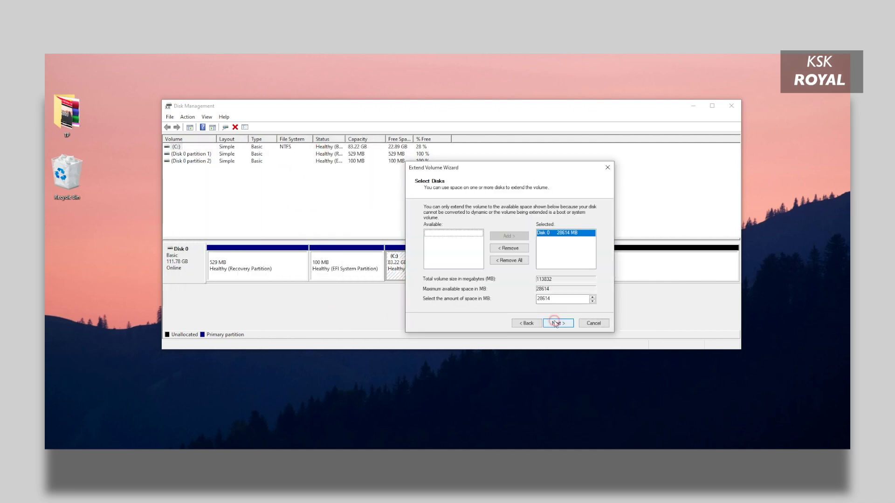
pyautogui.click(556, 324)
pyautogui.click(556, 323)
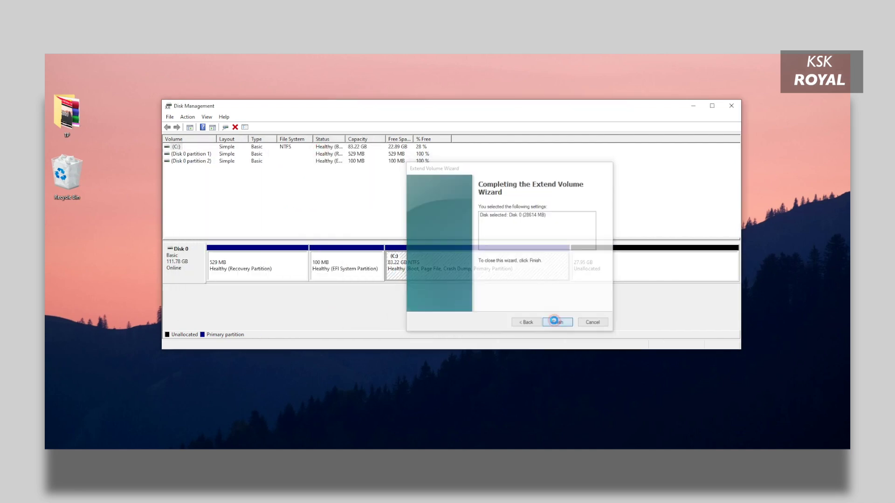
pyautogui.click(582, 264)
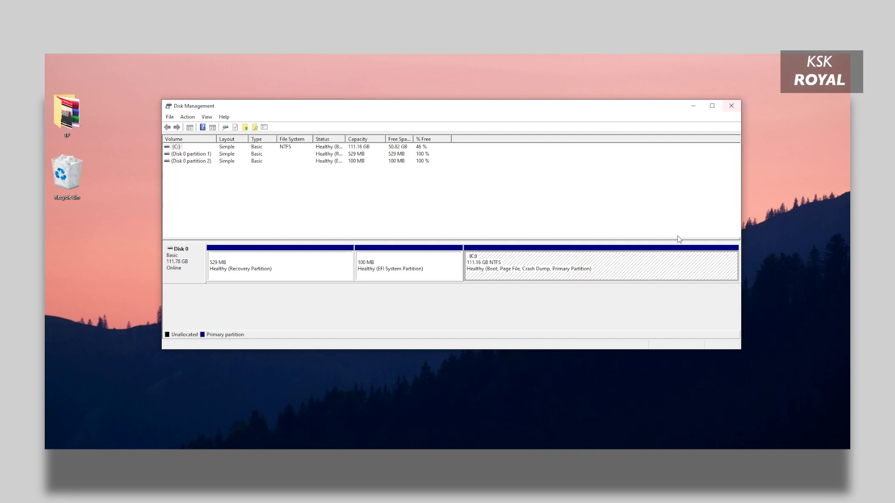
pyautogui.click(649, 256)
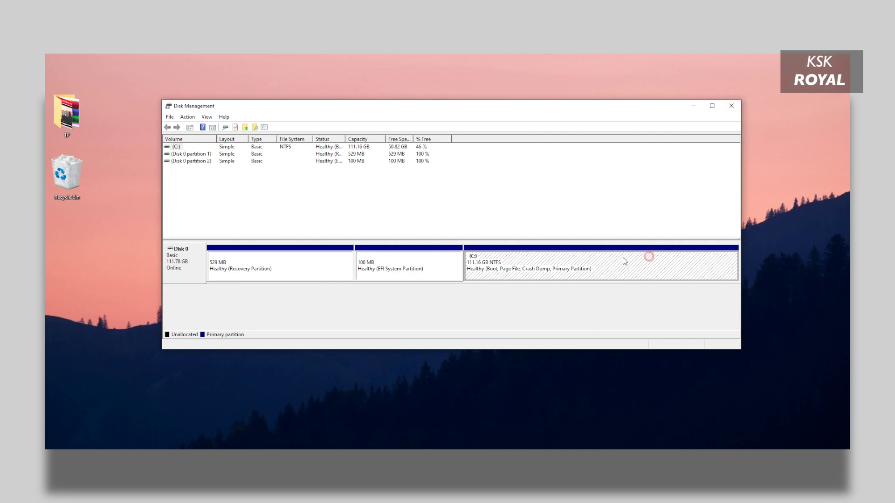
# Step: Close Disk Management, open Command Prompt as administrator, and start DiskPart
pyautogui.click(731, 105)
pyautogui.press('super+s')
pyautogui.write('cmd')
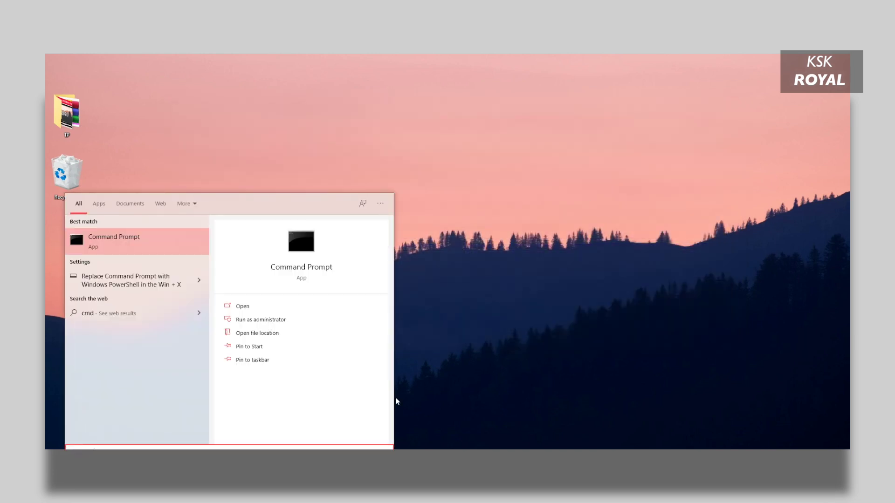
pyautogui.rightClick(119, 249)
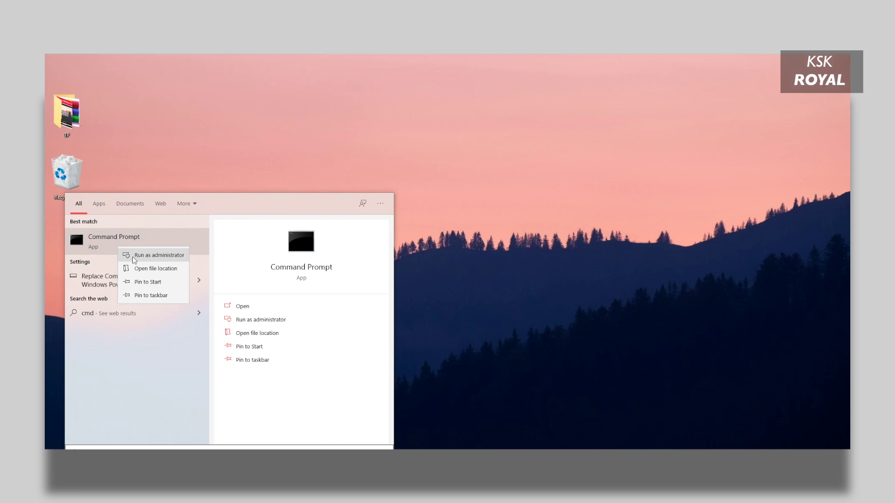
pyautogui.click(133, 256)
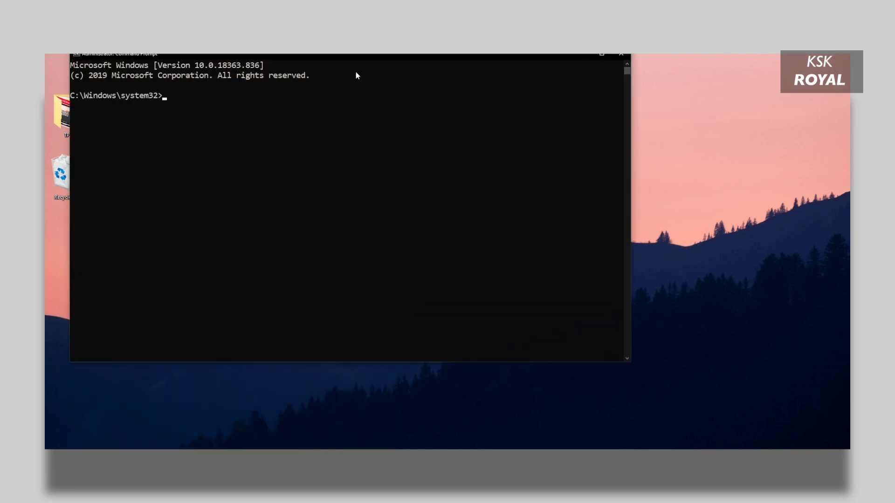
pyautogui.moveTo(373, 60); pyautogui.dragTo(459, 114)
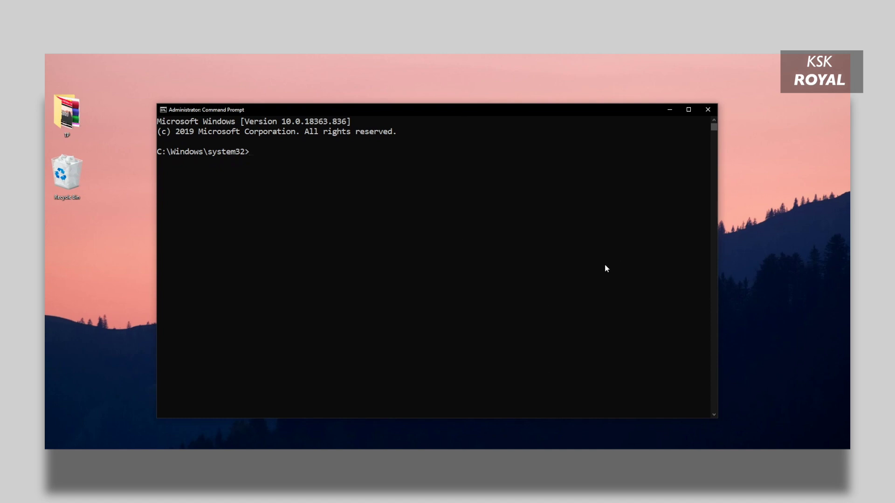
pyautogui.write('disk')
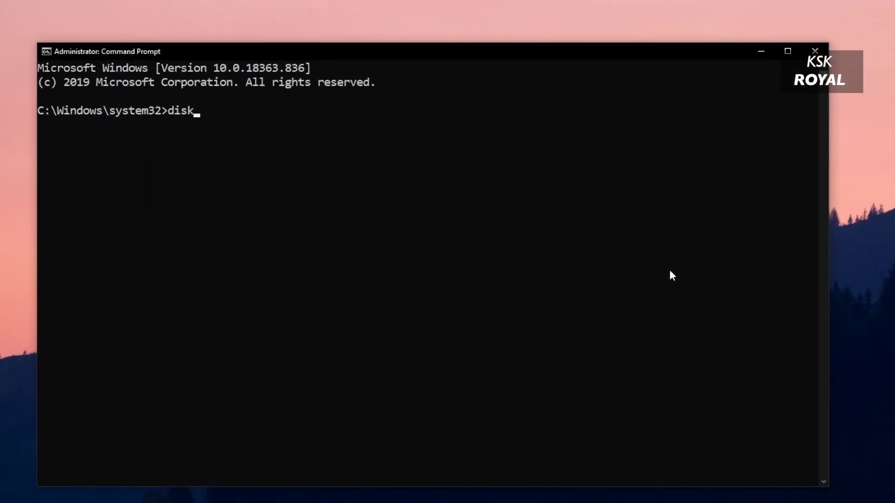
pyautogui.write('aart')
pyautogui.press('Return')
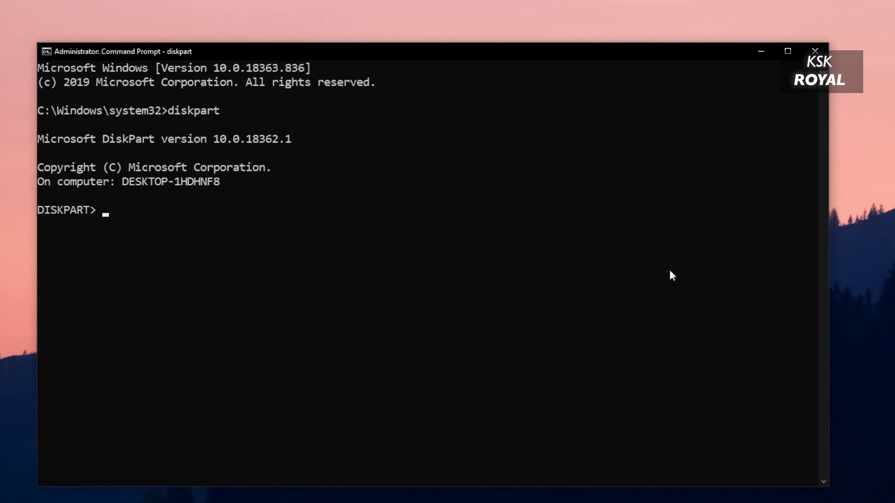
# Step: Run 'list disk' and highlight the Disk 0 row and its GPT asterisk
pyautogui.write('list disk')
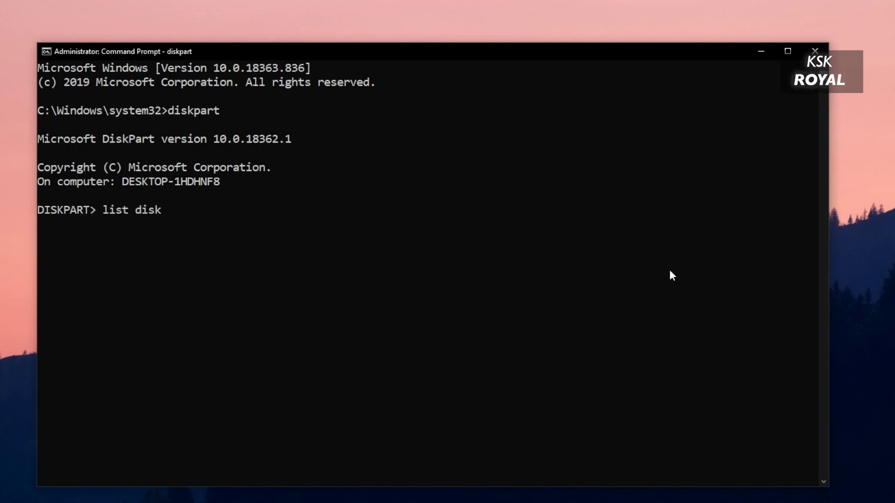
pyautogui.press('Return')
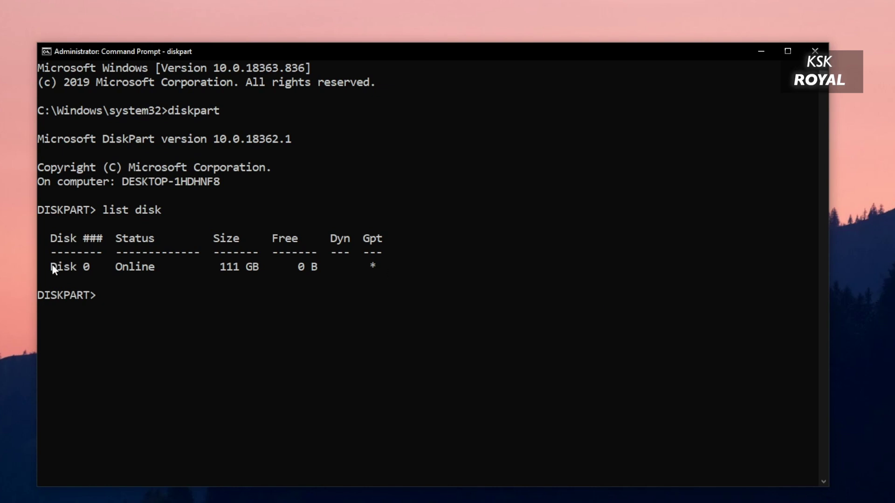
pyautogui.moveTo(46, 268); pyautogui.dragTo(375, 270)
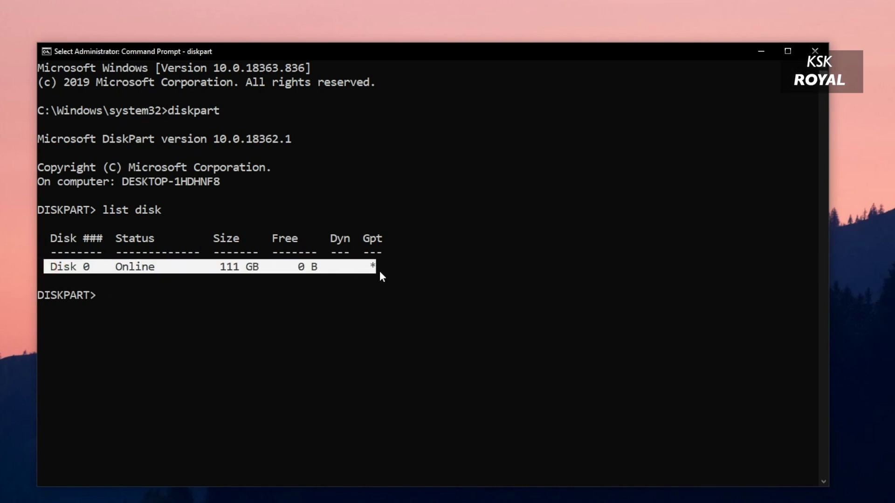
pyautogui.click(380, 272)
pyautogui.moveTo(372, 265); pyautogui.dragTo(365, 266)
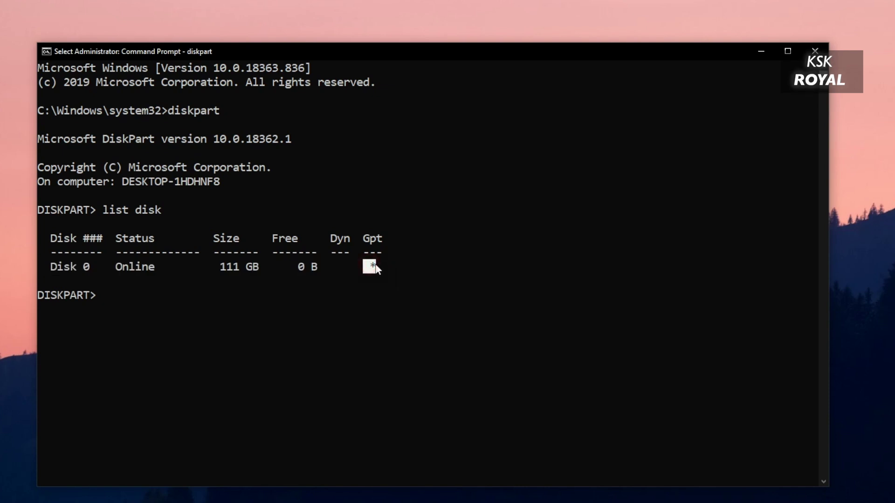
pyautogui.click(86, 271)
pyautogui.click(190, 324)
# Step: Run 'select disk 0', confirm the selection with 'list disk', and type 'list partition'
pyautogui.write('se')
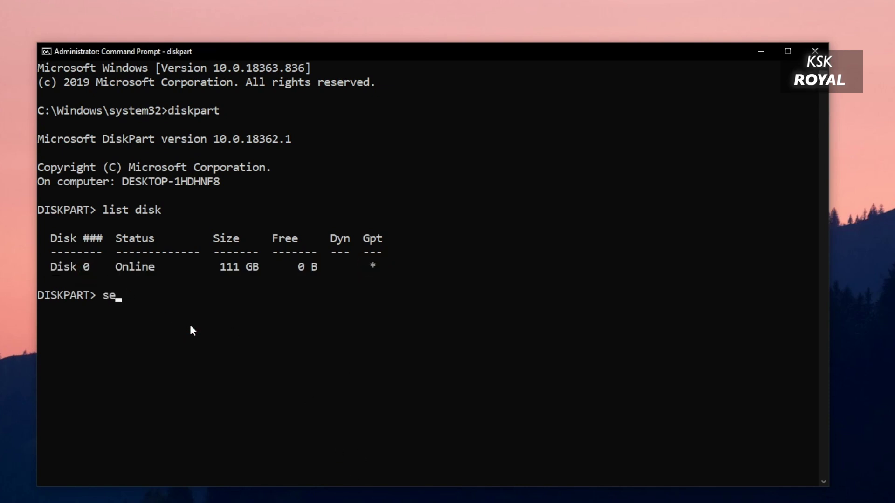
pyautogui.write('lect disk 0')
pyautogui.press('Return')
pyautogui.press('Up')
pyautogui.press('Up')
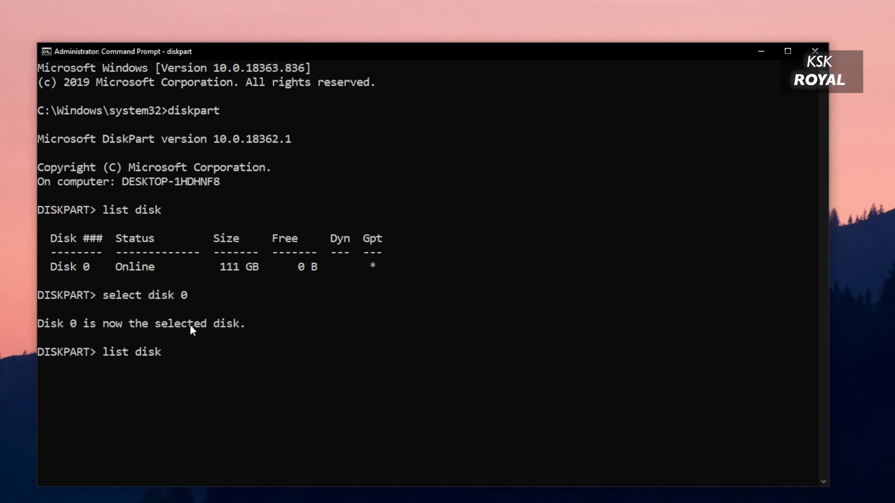
pyautogui.press('Return')
pyautogui.click(41, 408)
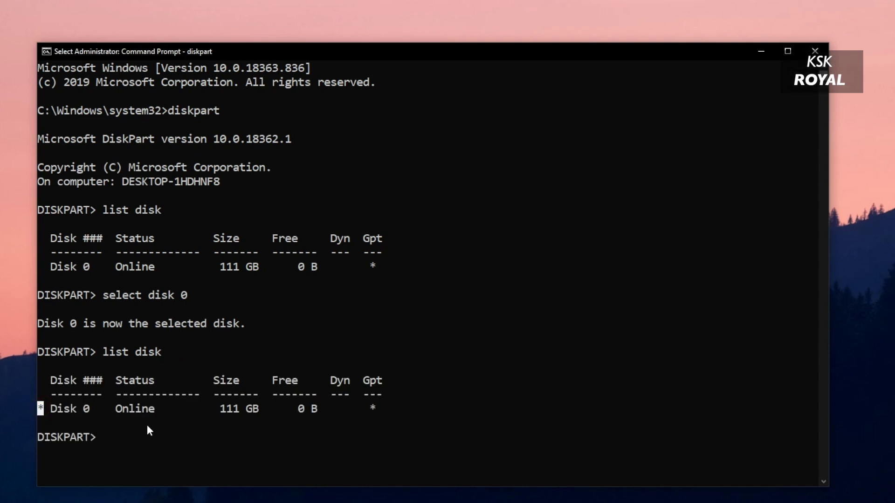
pyautogui.click(158, 437)
pyautogui.write('list p')
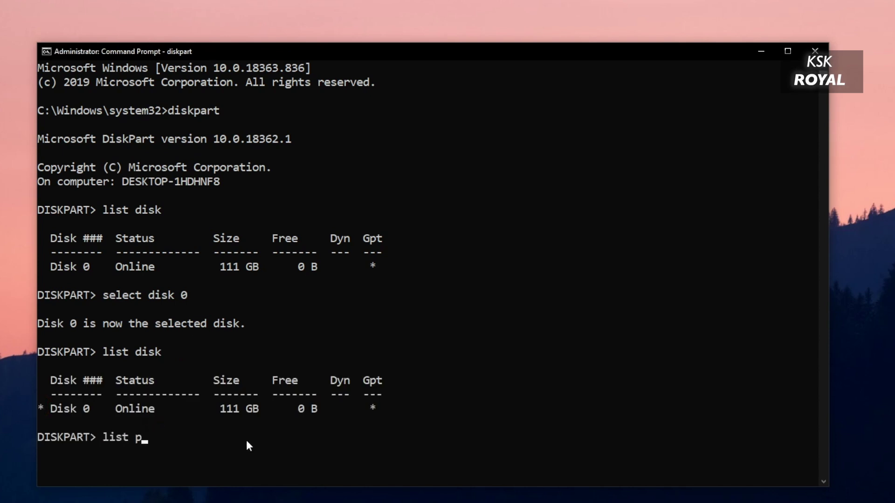
pyautogui.write('artition')
# Step: List Disk 0's partitions and select Partition 2, the 100 MB System partition
pyautogui.press('Return')
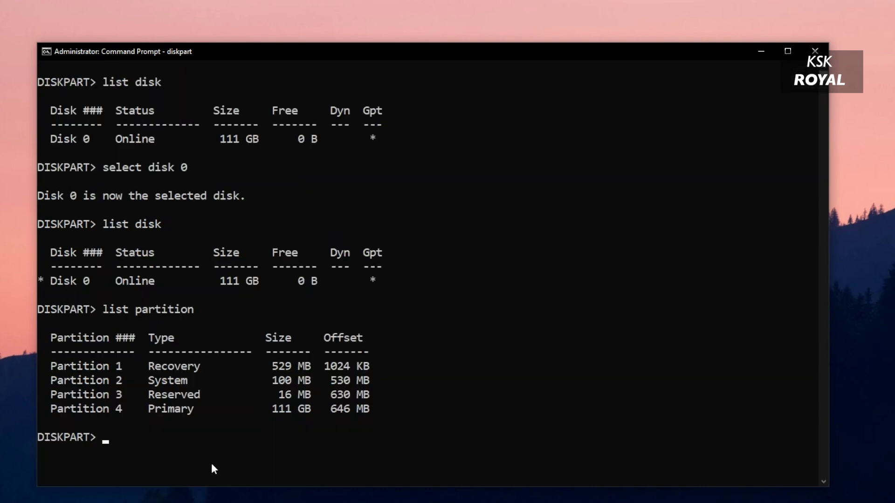
pyautogui.scroll(-4, 154, 426)
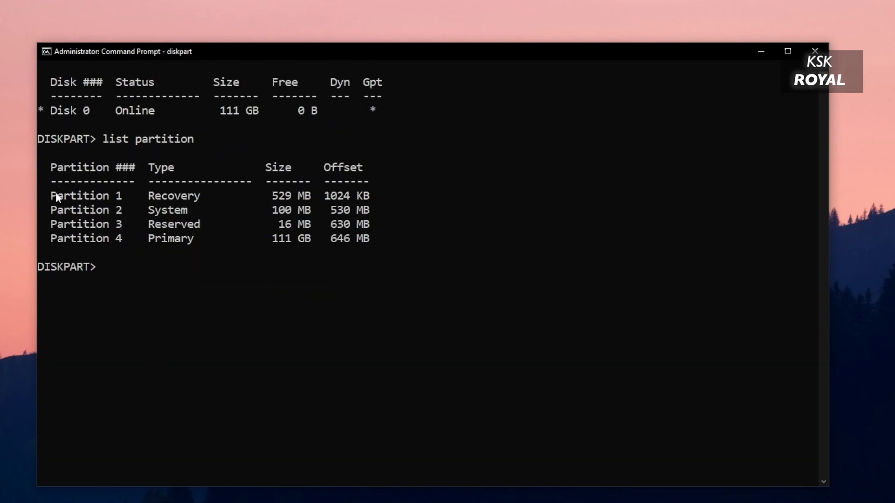
pyautogui.moveTo(49, 205); pyautogui.dragTo(388, 210)
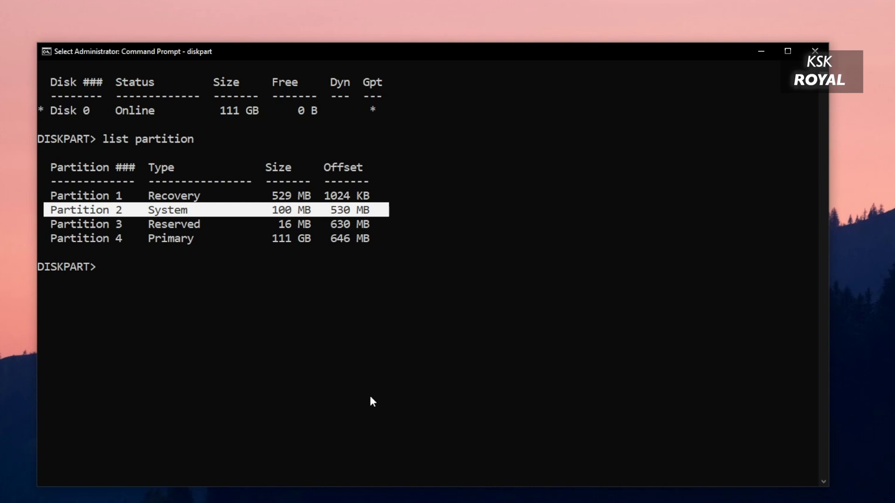
pyautogui.press('Escape')
pyautogui.write('se')
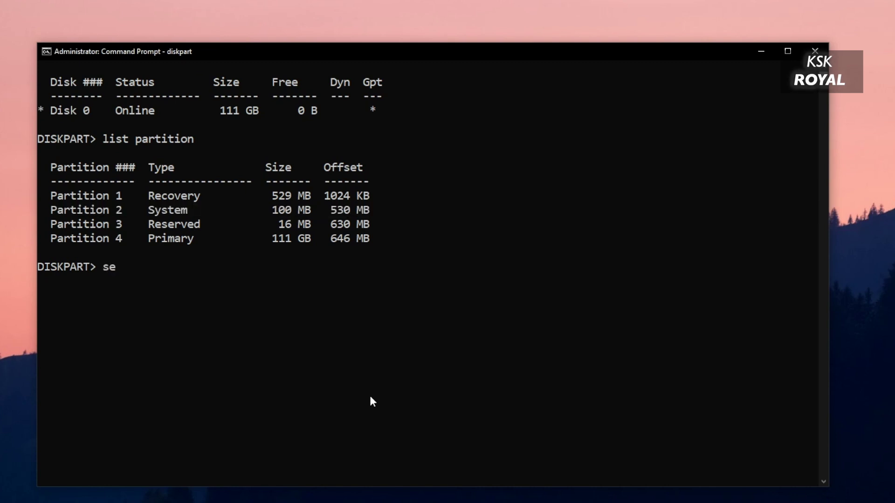
pyautogui.write('lect')
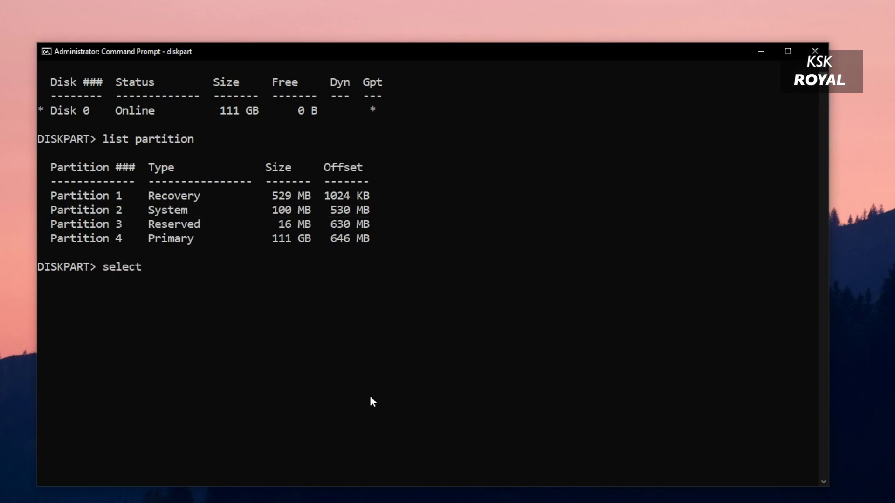
pyautogui.write(' pariti')
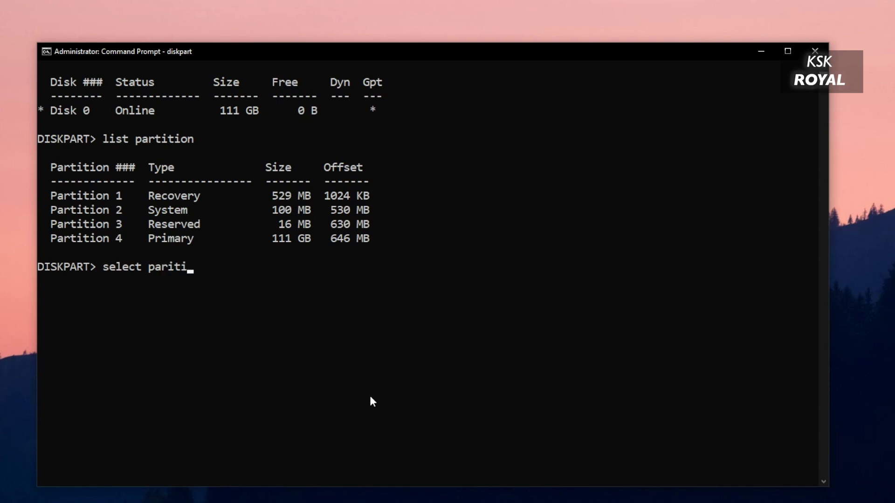
pyautogui.press('BackSpace')
pyautogui.press('BackSpace')
pyautogui.press('BackSpace')
pyautogui.write('tition 2')
pyautogui.press('Return')
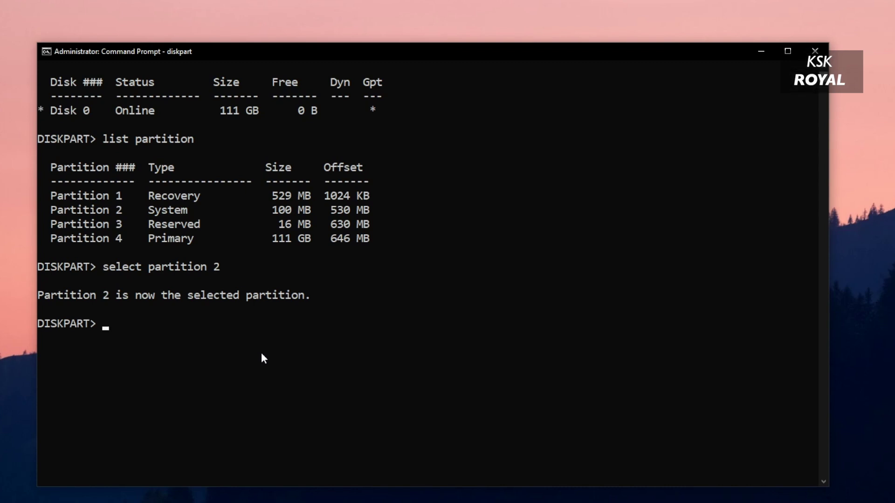
# Step: Assign drive letter X to the partition, exit DiskPart, and clear the console with cls
pyautogui.write('as')
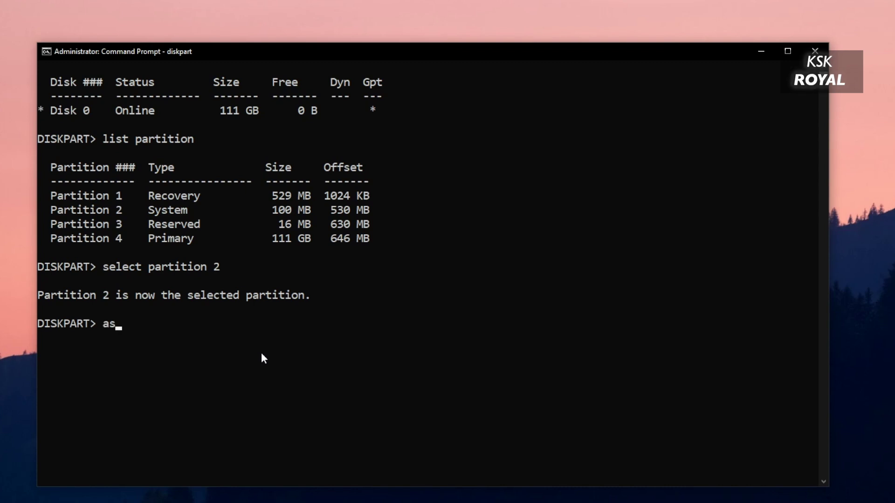
pyautogui.write('sign letter=x')
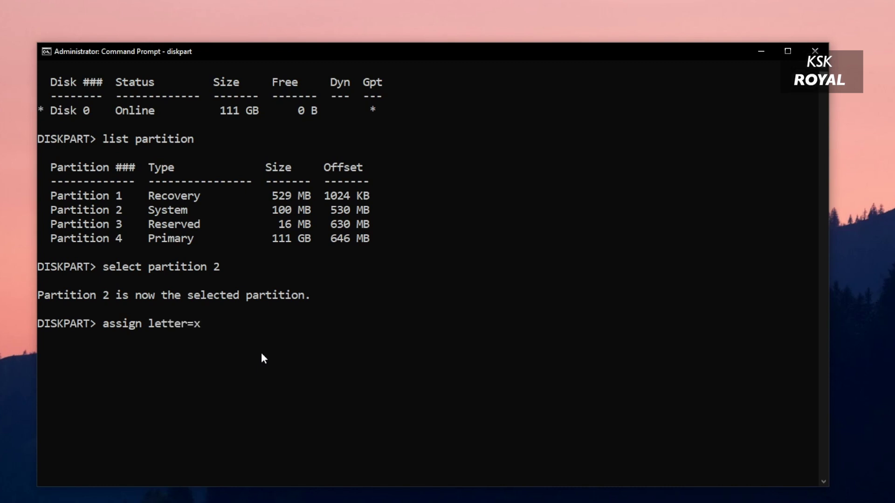
pyautogui.press('Return')
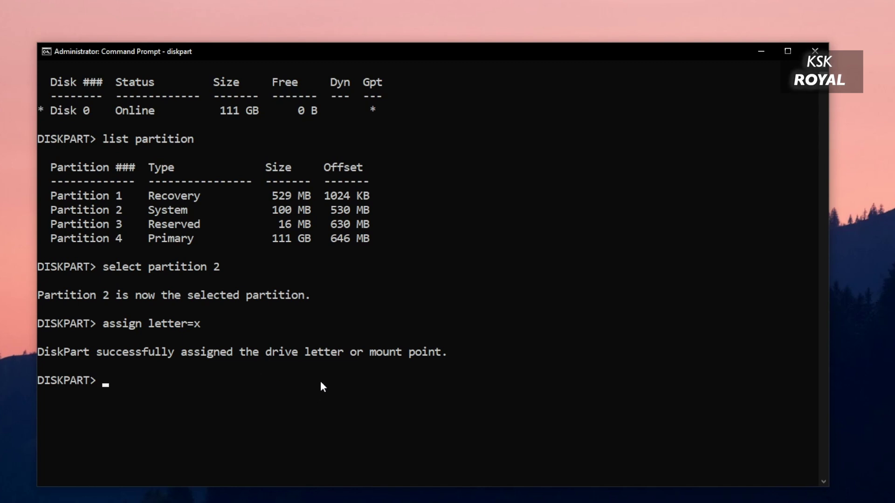
pyautogui.write('exit')
pyautogui.press('Return')
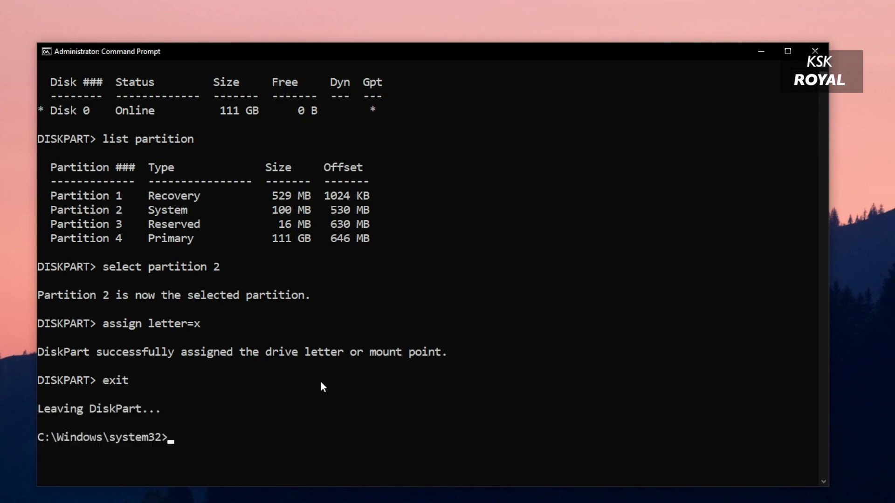
pyautogui.write('cls')
pyautogui.press('Return')
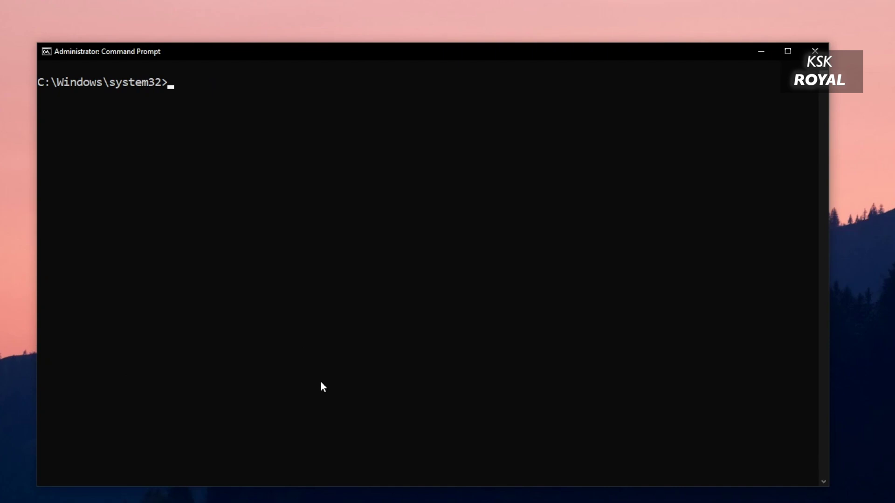
# Step: Switch to drive X: and list its contents, noting the EFI folder
pyautogui.write('x:')
pyautogui.press('Return')
pyautogui.write('dir')
pyautogui.press('Return')
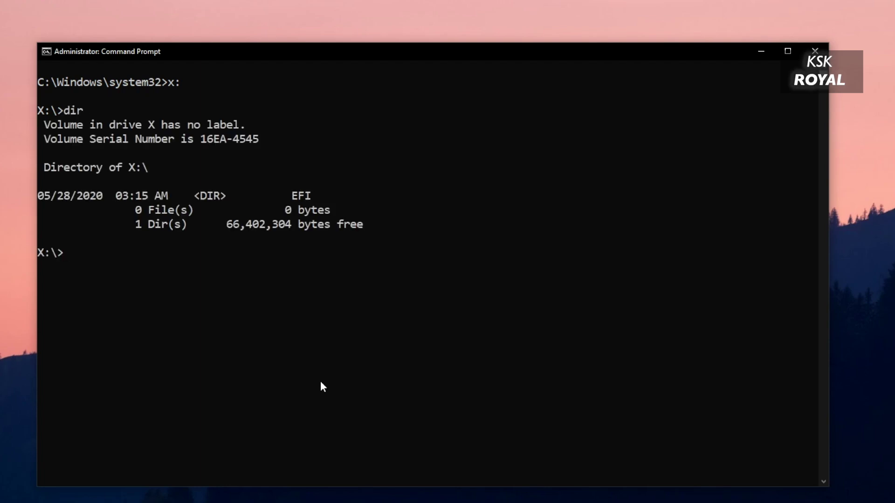
pyautogui.moveTo(313, 194); pyautogui.dragTo(45, 199)
pyautogui.rightClick(273, 252)
# Step: Enter X:\EFI, list it, and highlight the ubuntu folder beside Microsoft and Boot
pyautogui.write('cd EFI')
pyautogui.press('Return')
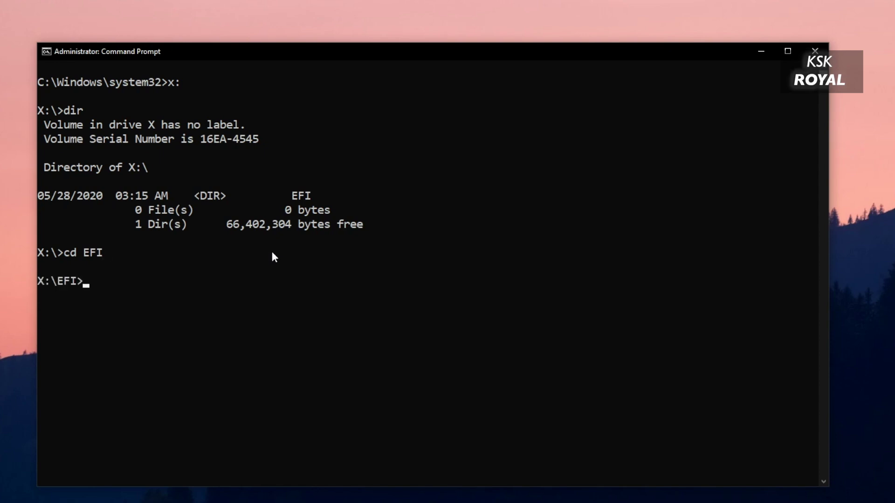
pyautogui.write('dir')
pyautogui.press('Return')
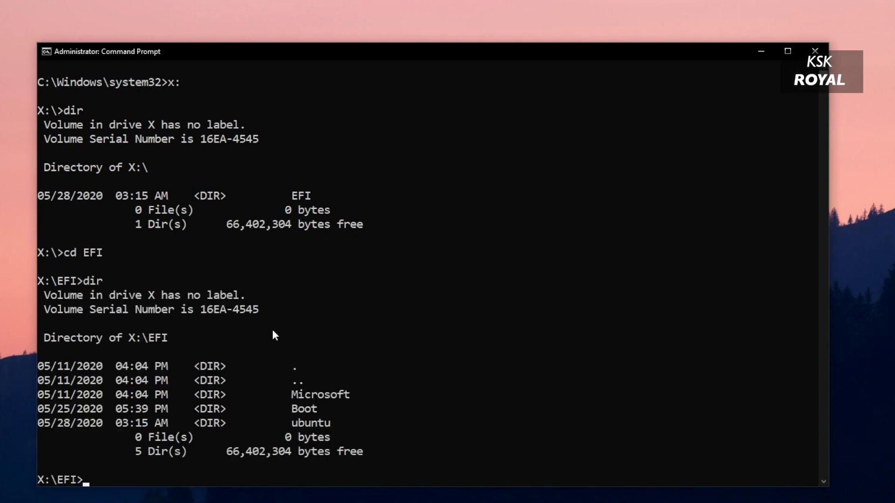
pyautogui.scroll(-5, 324, 290)
pyautogui.scroll(1, 325, 294)
pyautogui.moveTo(356, 267); pyautogui.dragTo(41, 206)
pyautogui.click(295, 270)
pyautogui.doubleClick(320, 256)
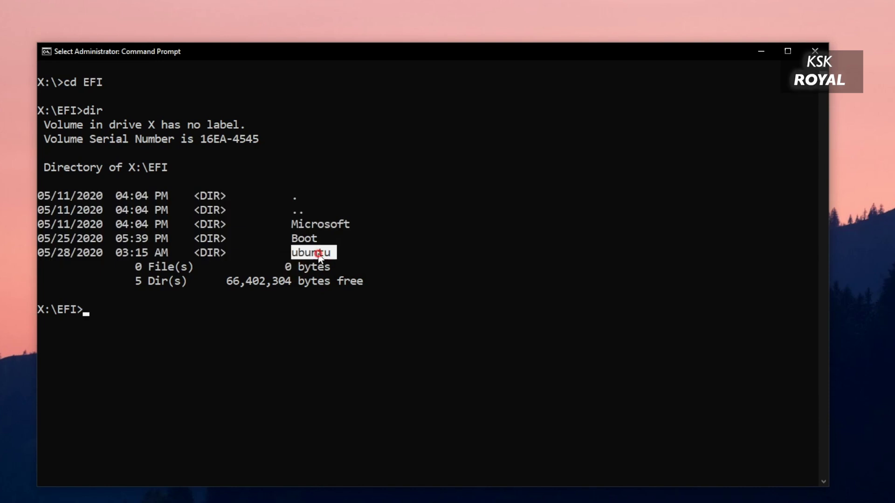
pyautogui.moveTo(348, 256); pyautogui.dragTo(39, 254)
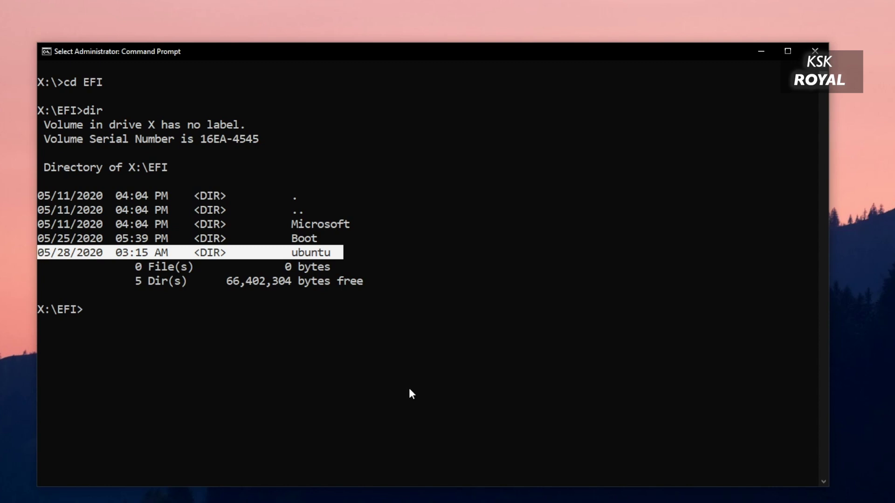
# Step: Delete the ubuntu folder and its contents with 'rd ubuntu /s', confirming with Y
pyautogui.write('rd')
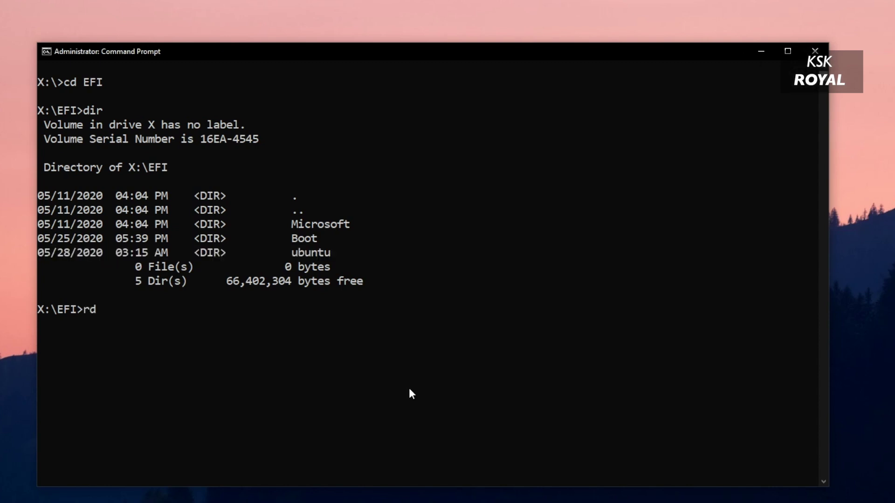
pyautogui.write(' ubuntu')
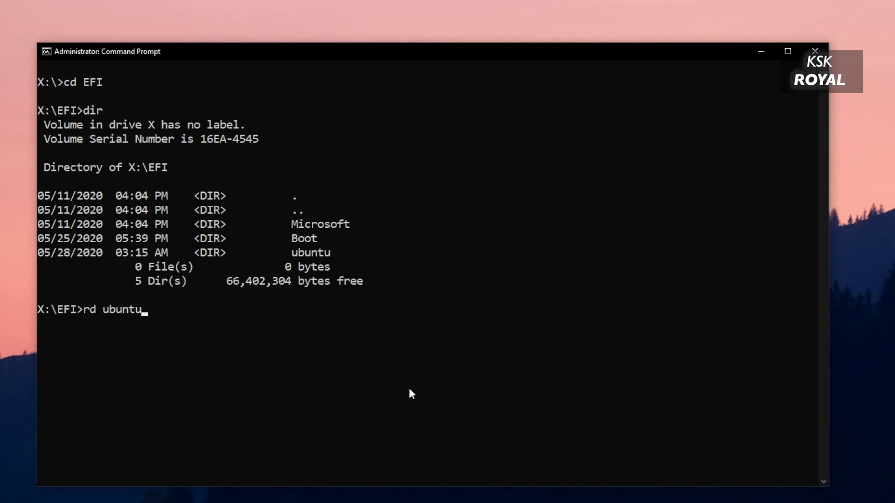
pyautogui.write(' /s')
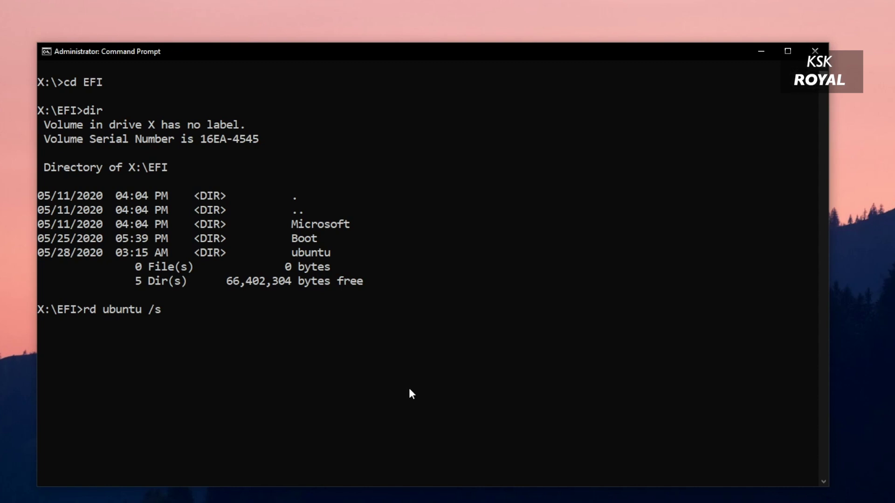
pyautogui.press('Return')
pyautogui.write('y')
pyautogui.press('Return')
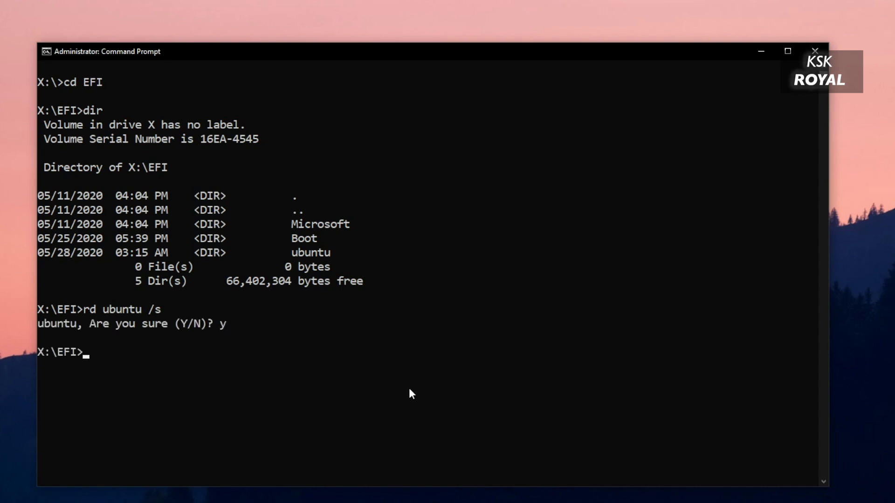
# Step: List X:\EFI with dir to confirm only Microsoft and Boot remain
pyautogui.write('dir')
pyautogui.press('Return')
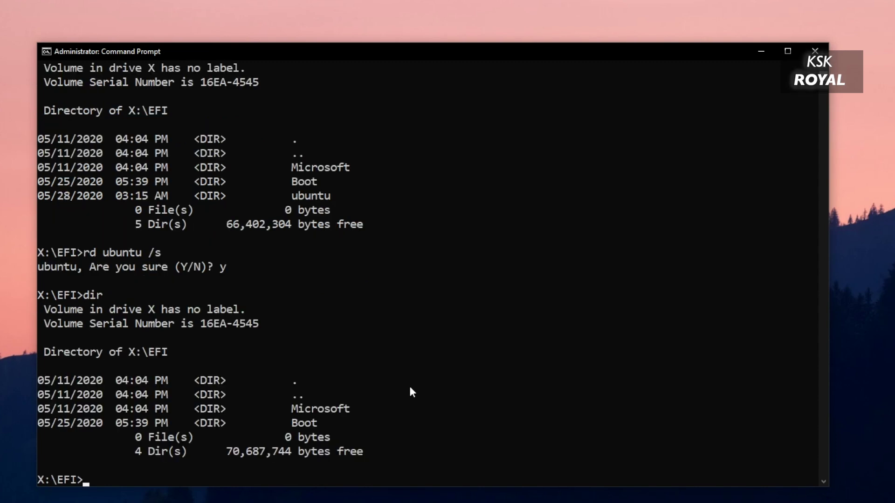
pyautogui.moveTo(274, 257); pyautogui.dragTo(357, 258)
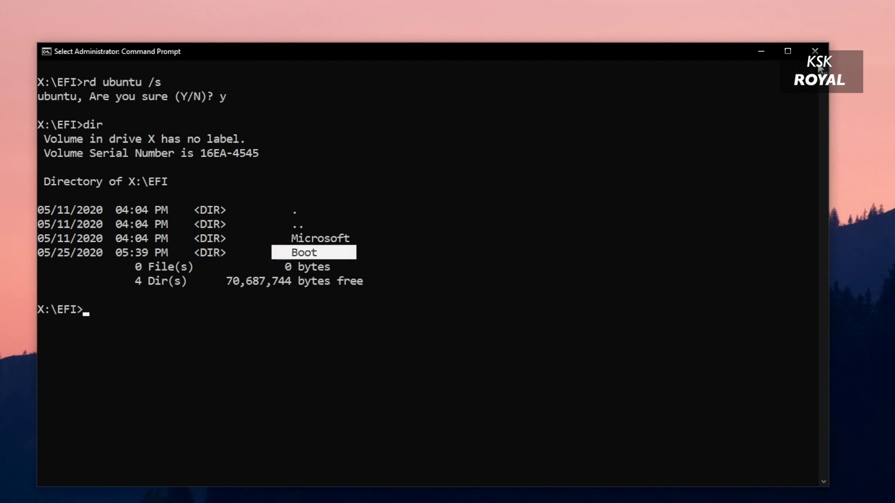